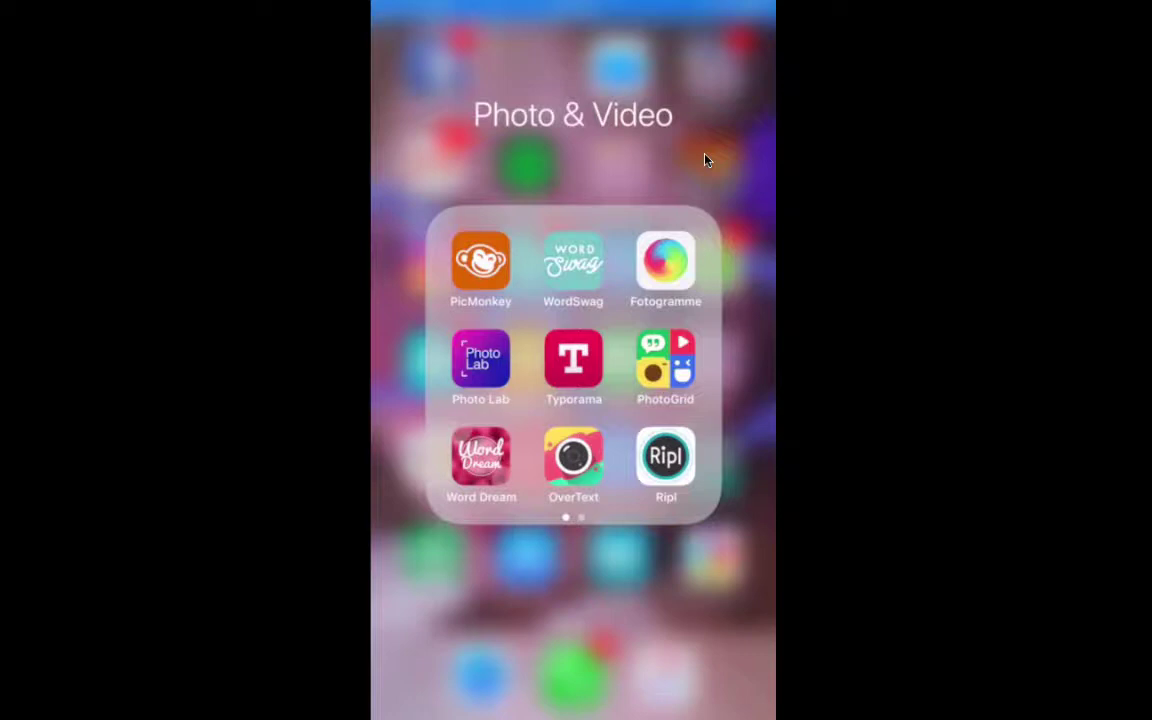
Step: Open WordSwag and go to its collection of free photos
left_click(573, 262)
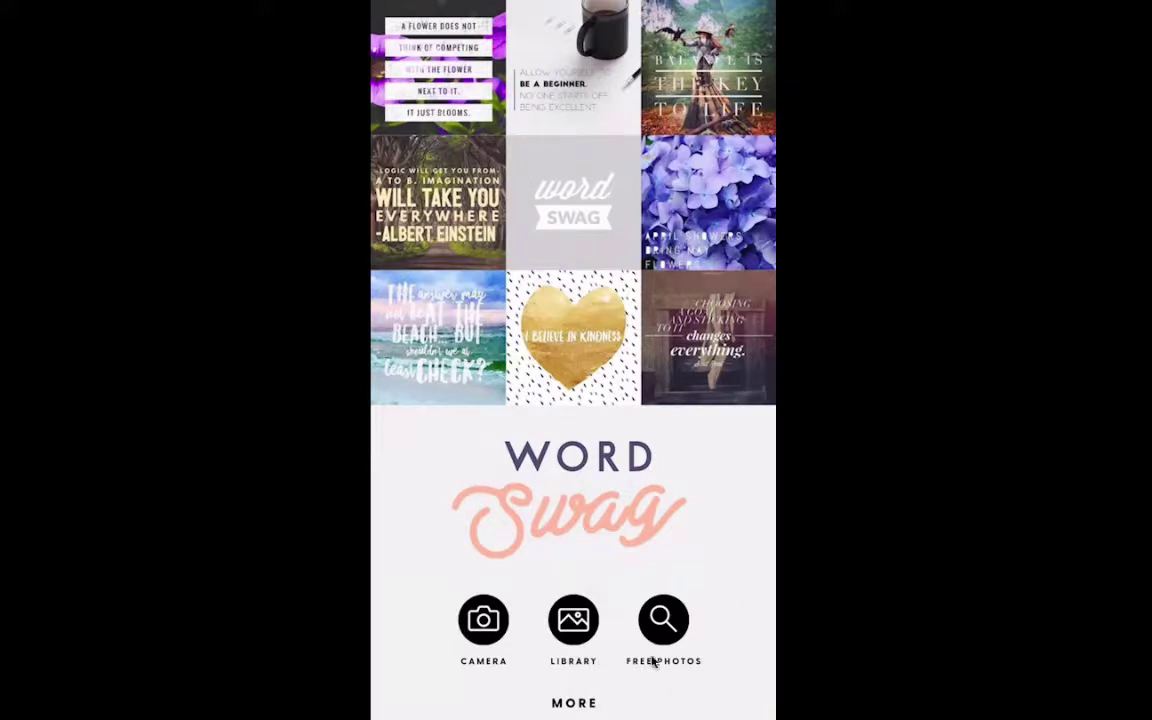
left_click(700, 683)
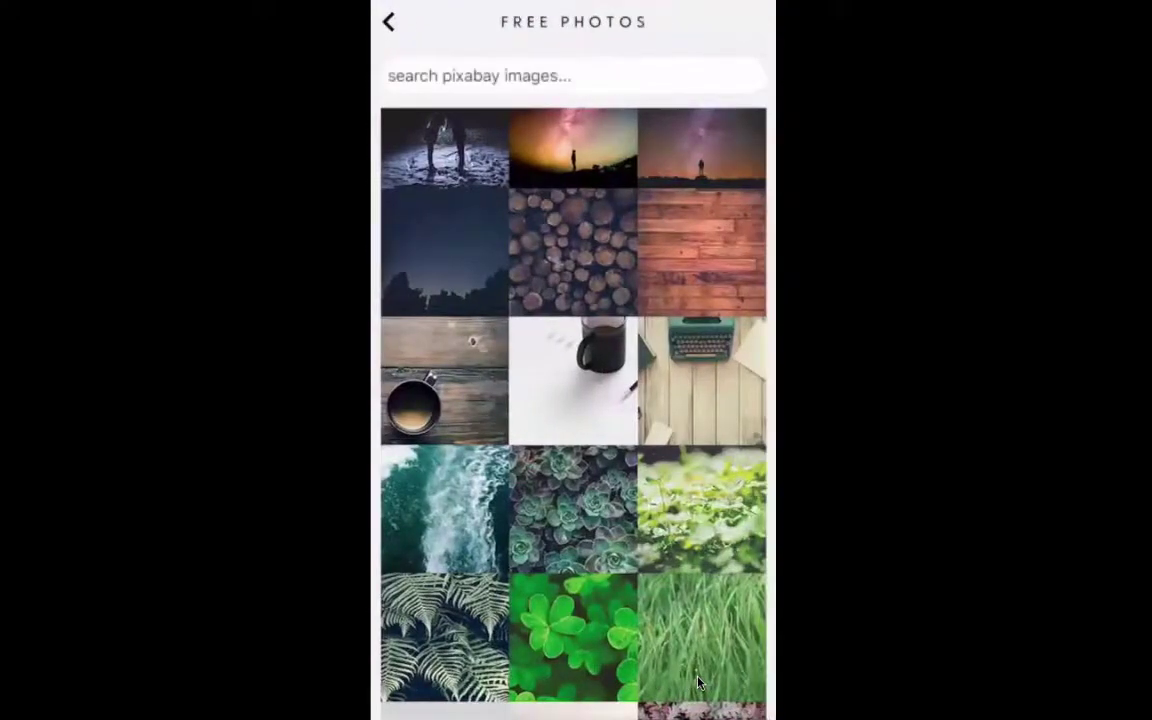
Step: Look through the free photo collection, examining its nature photos, patterned backgrounds, gradients and solid colours
scroll(700, 683, "down", 5)
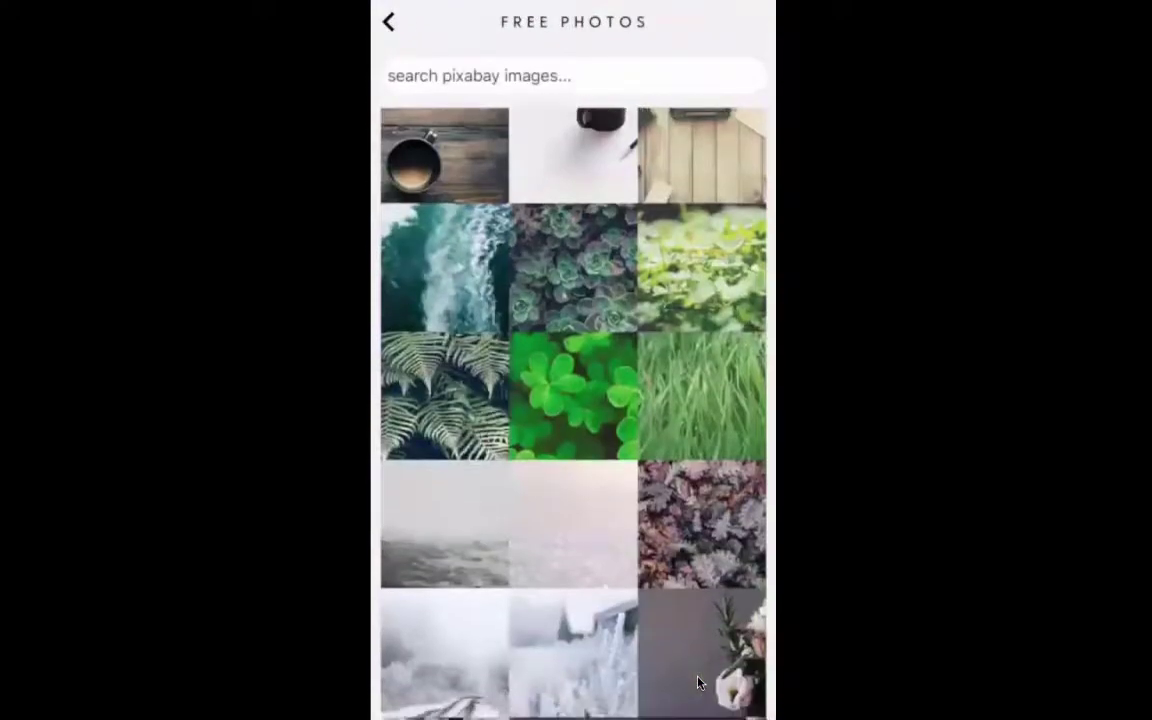
scroll(700, 683, "down", 20)
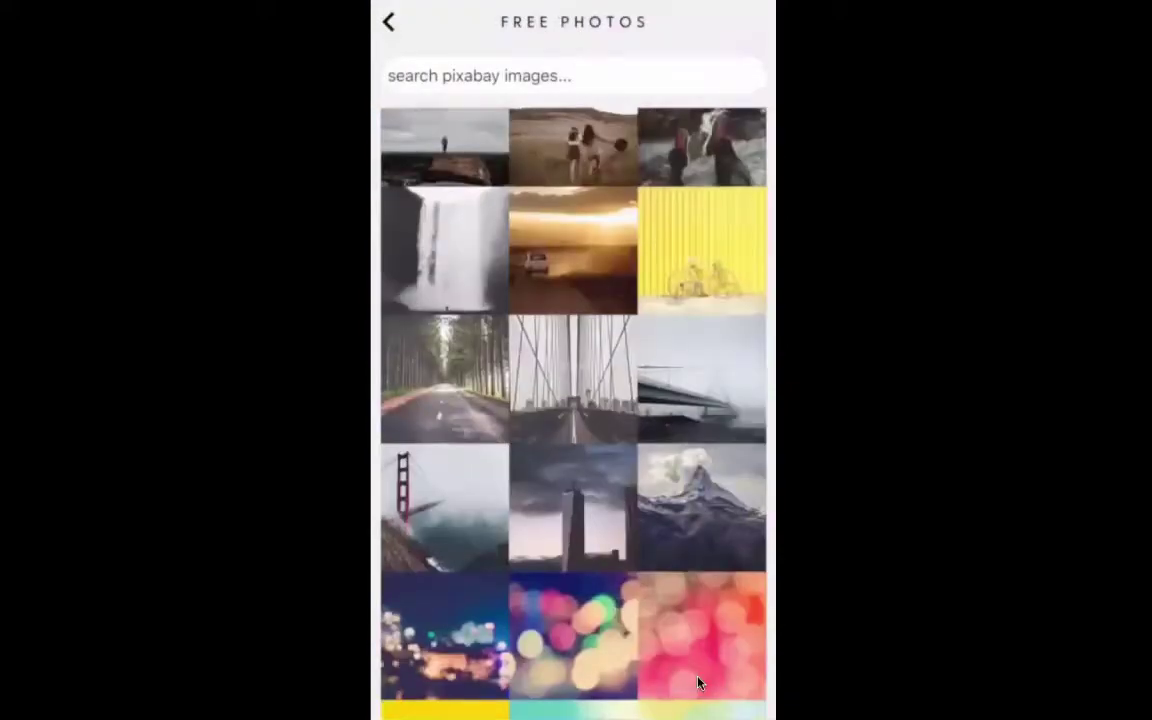
scroll(700, 683, "down", 10)
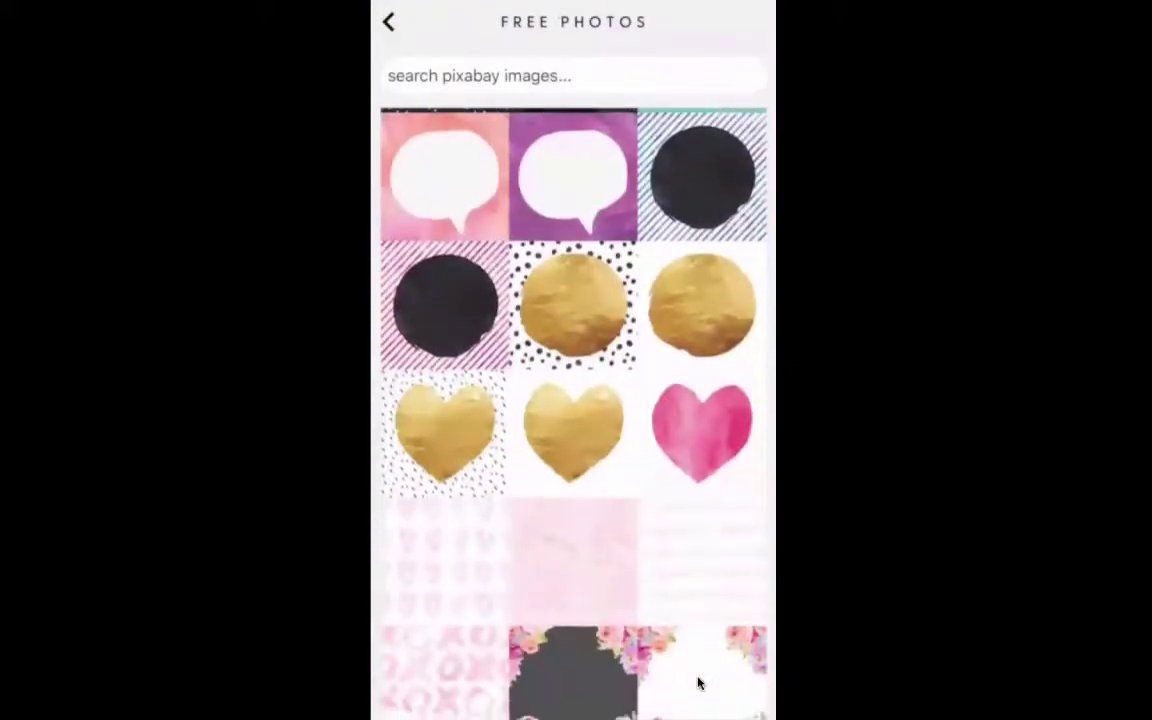
scroll(700, 683, "down", 10)
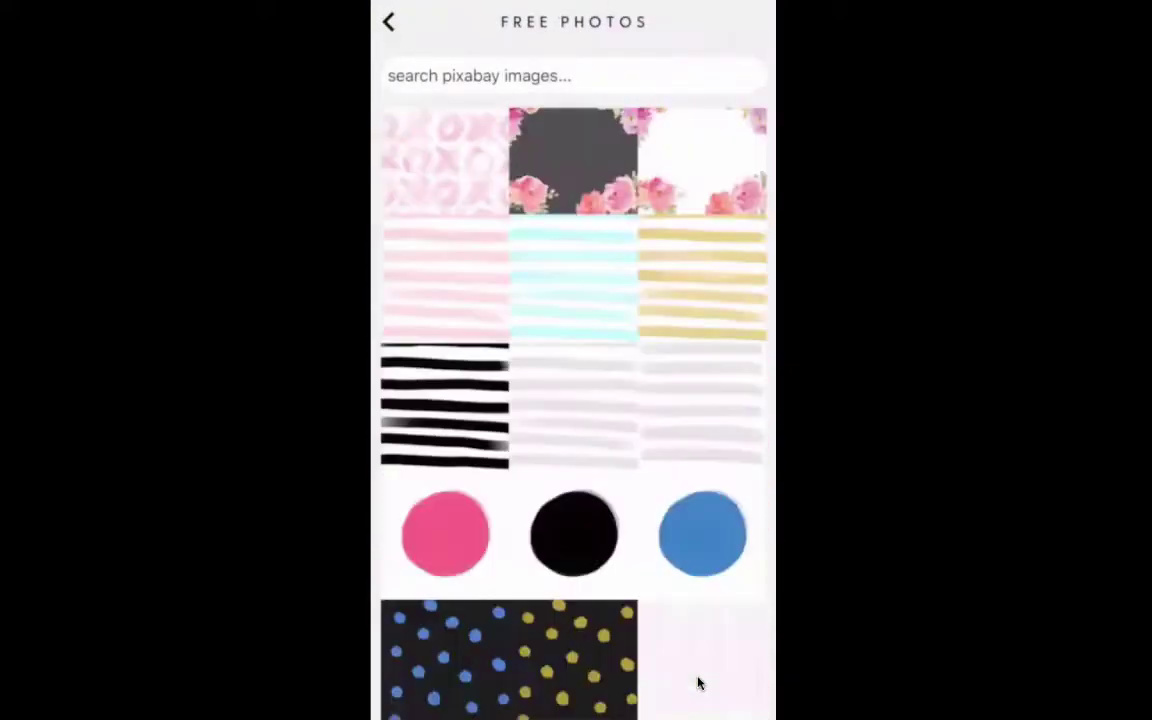
scroll(700, 683, "down", 6)
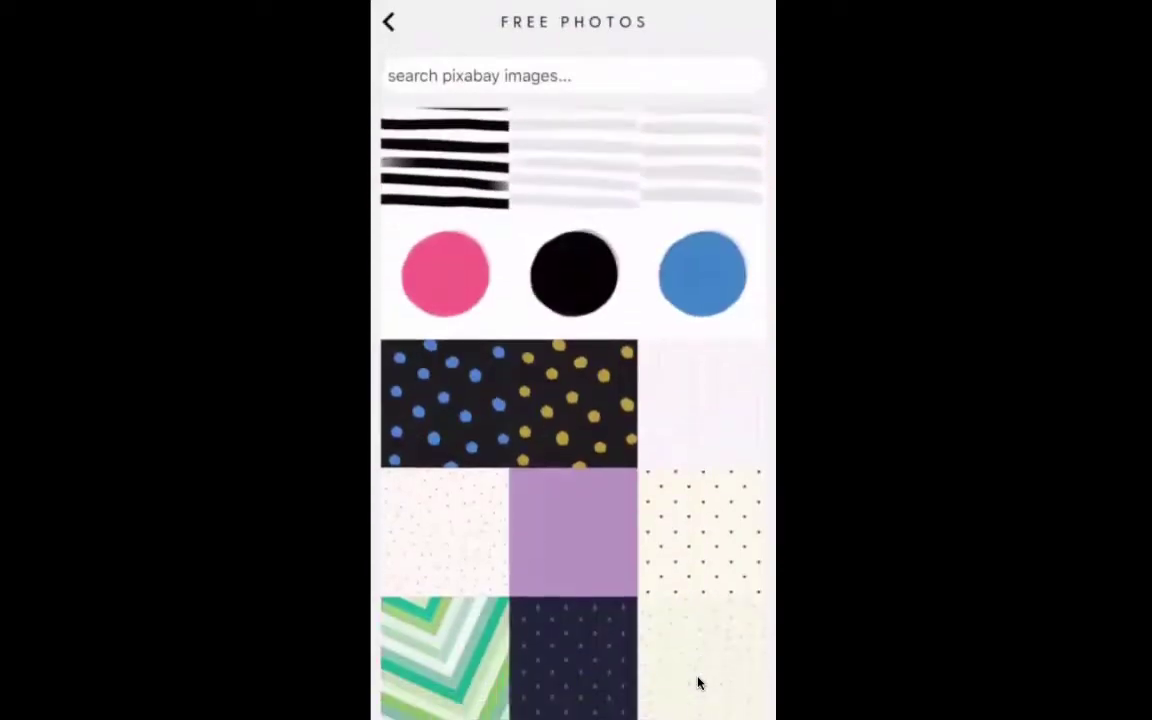
scroll(700, 683, "down", 6)
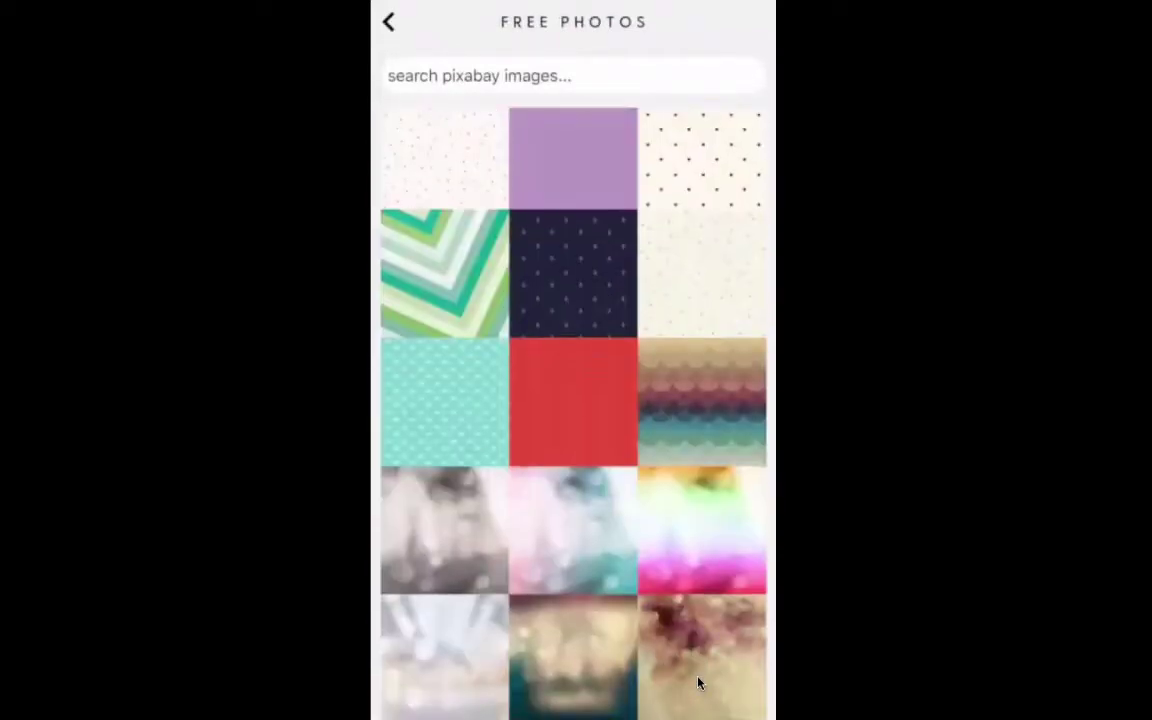
scroll(700, 683, "down", 20)
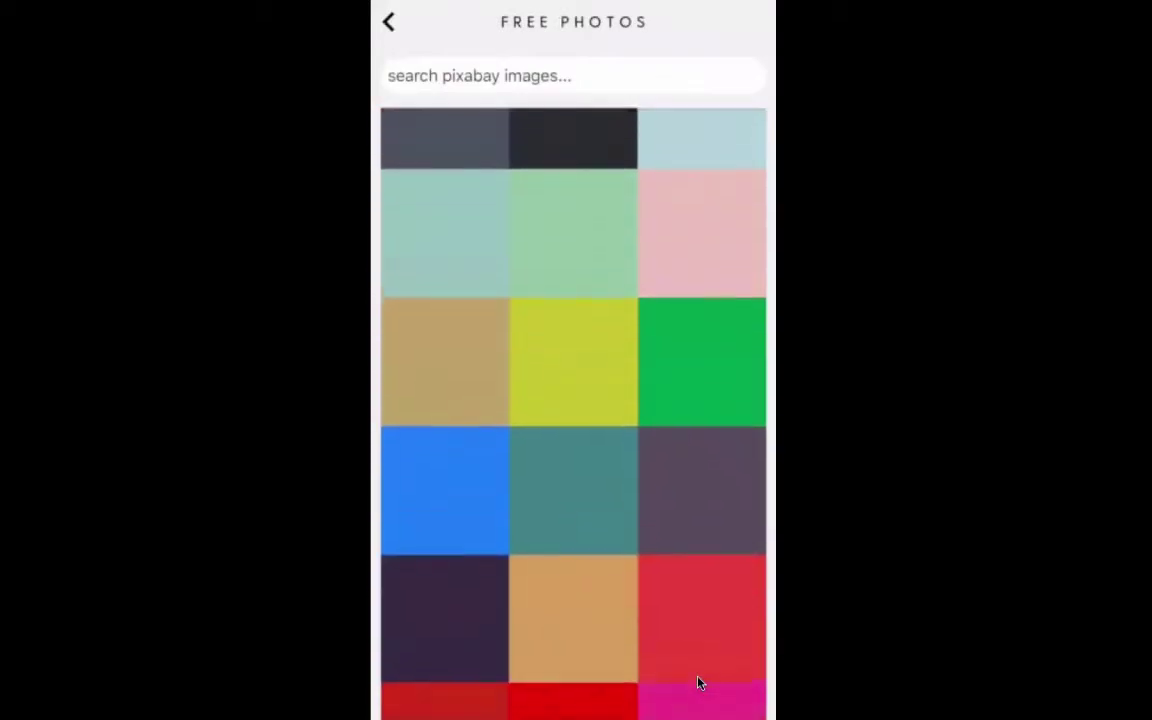
scroll(700, 683, "down", 5)
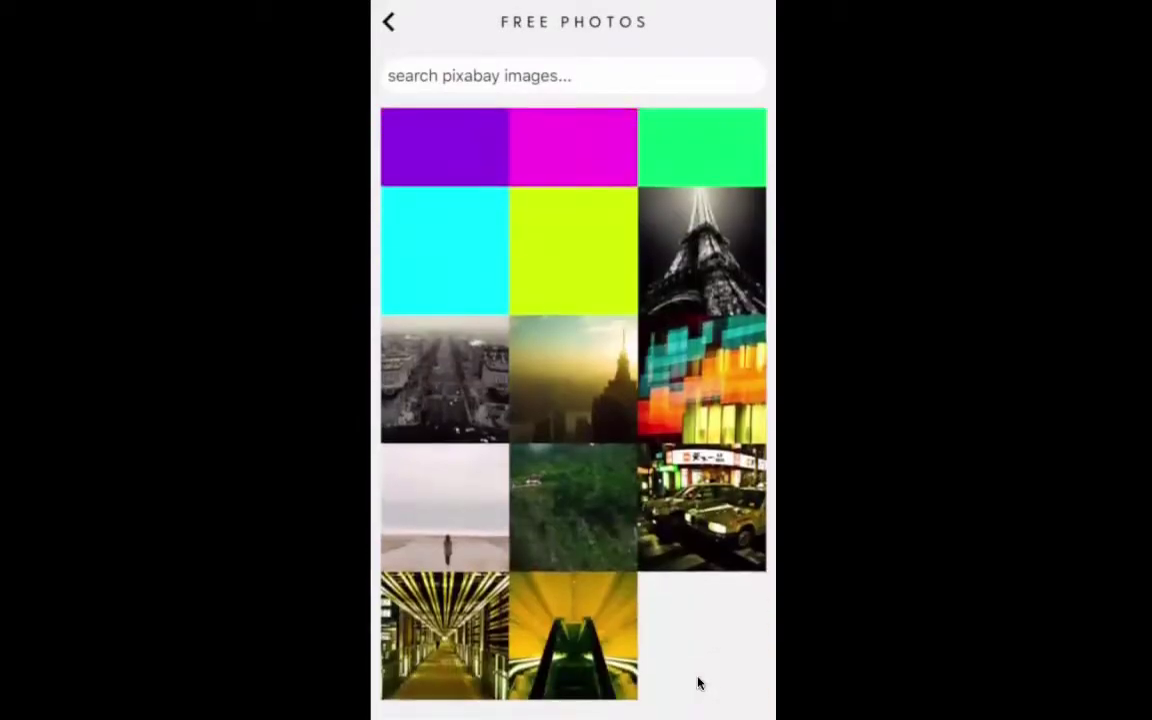
scroll(700, 683, "up", 15)
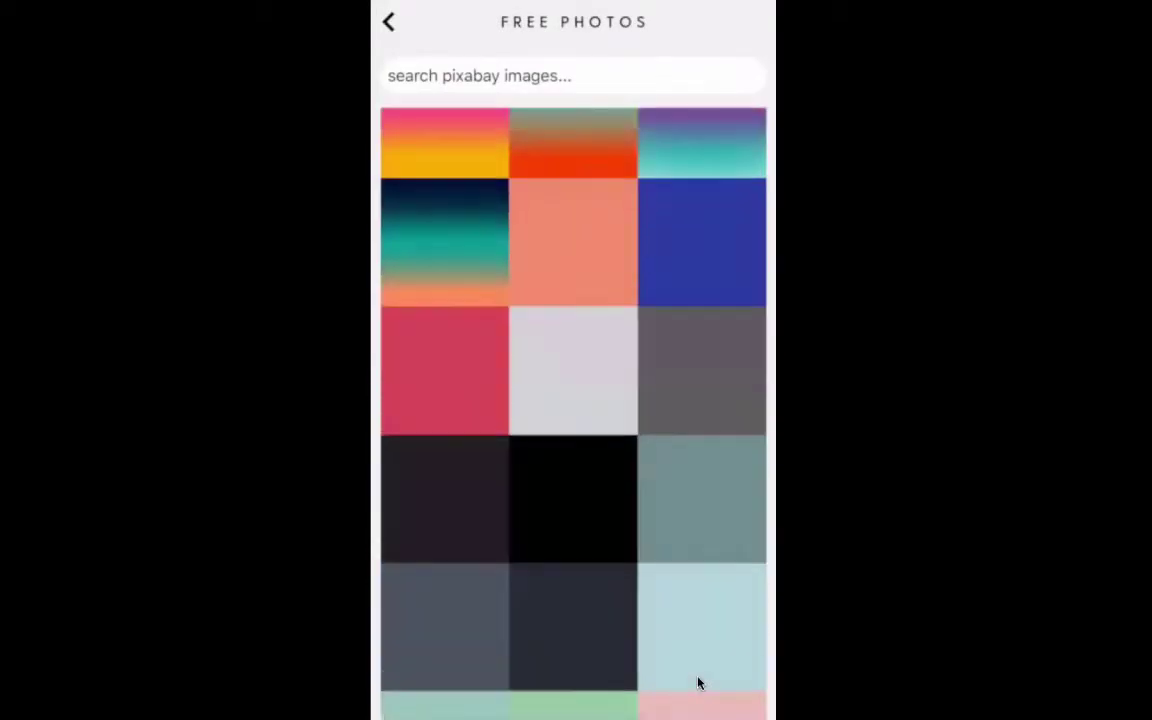
scroll(700, 683, "up", 20)
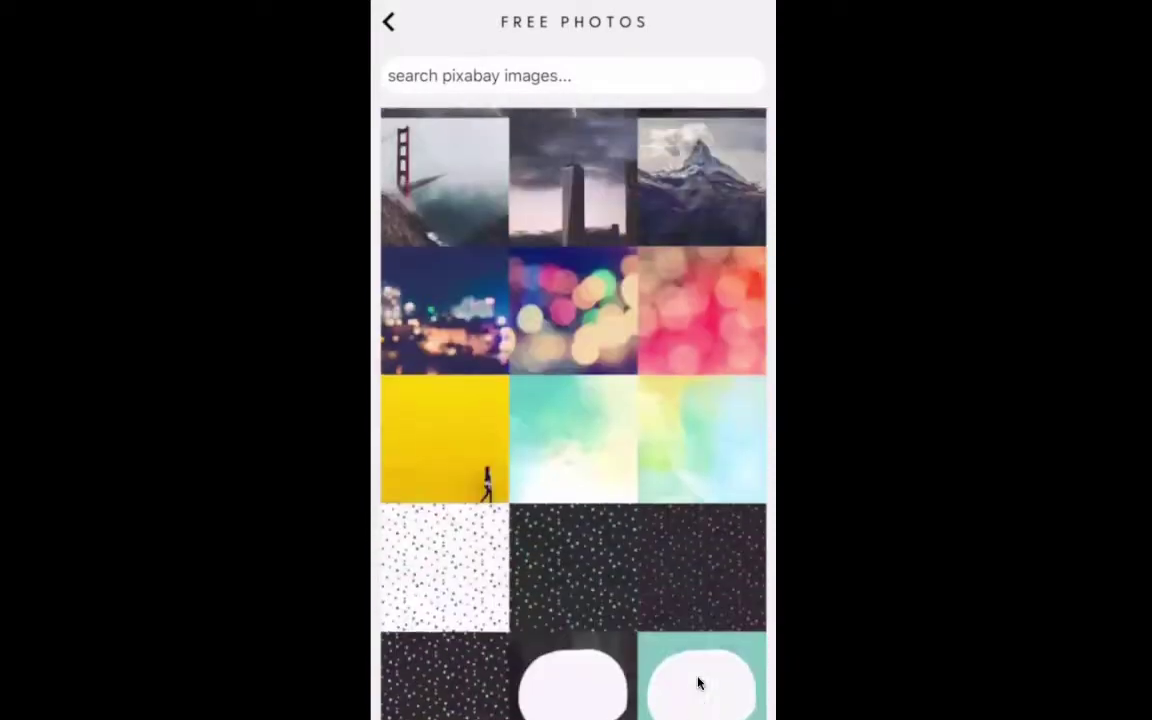
scroll(700, 683, "up", 15)
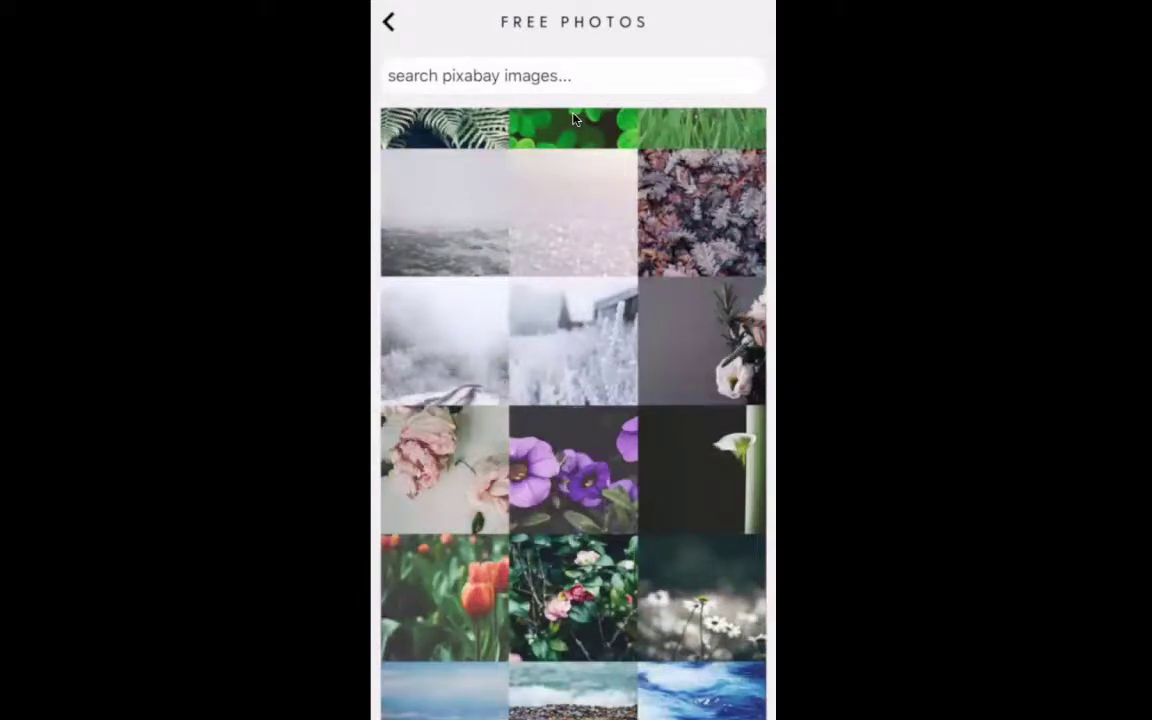
Step: Search the Pixabay images for "Beach" and look through the matching photos
left_click(573, 77)
type("B")
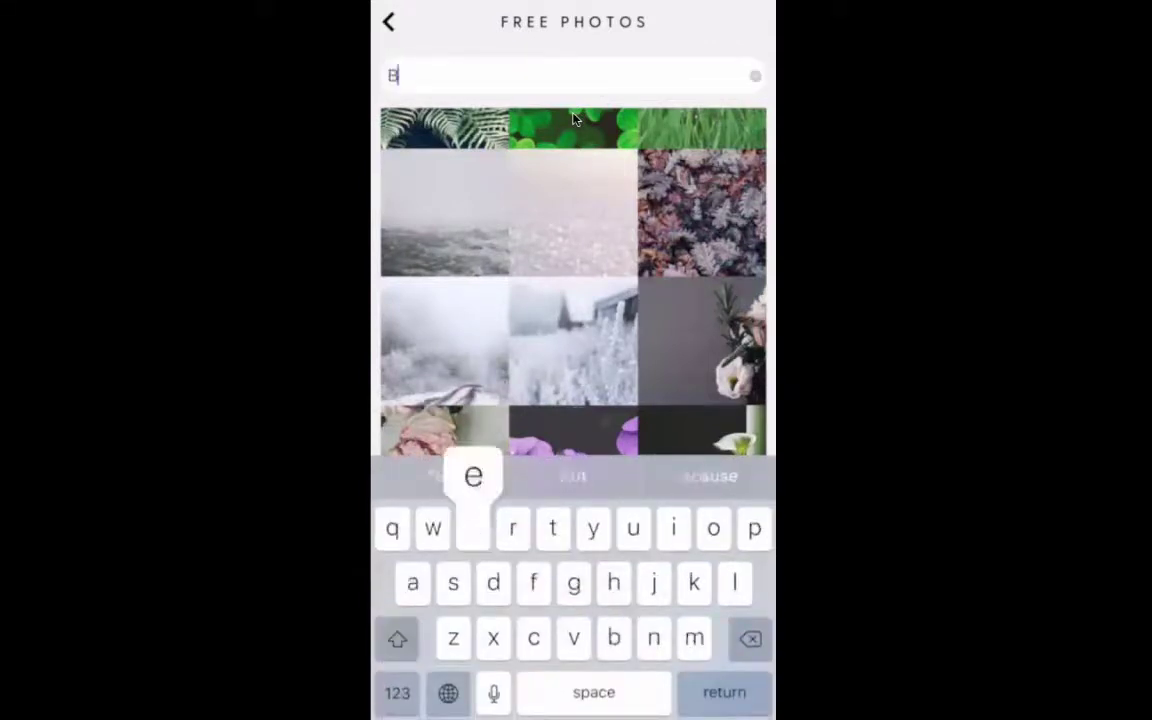
type("each")
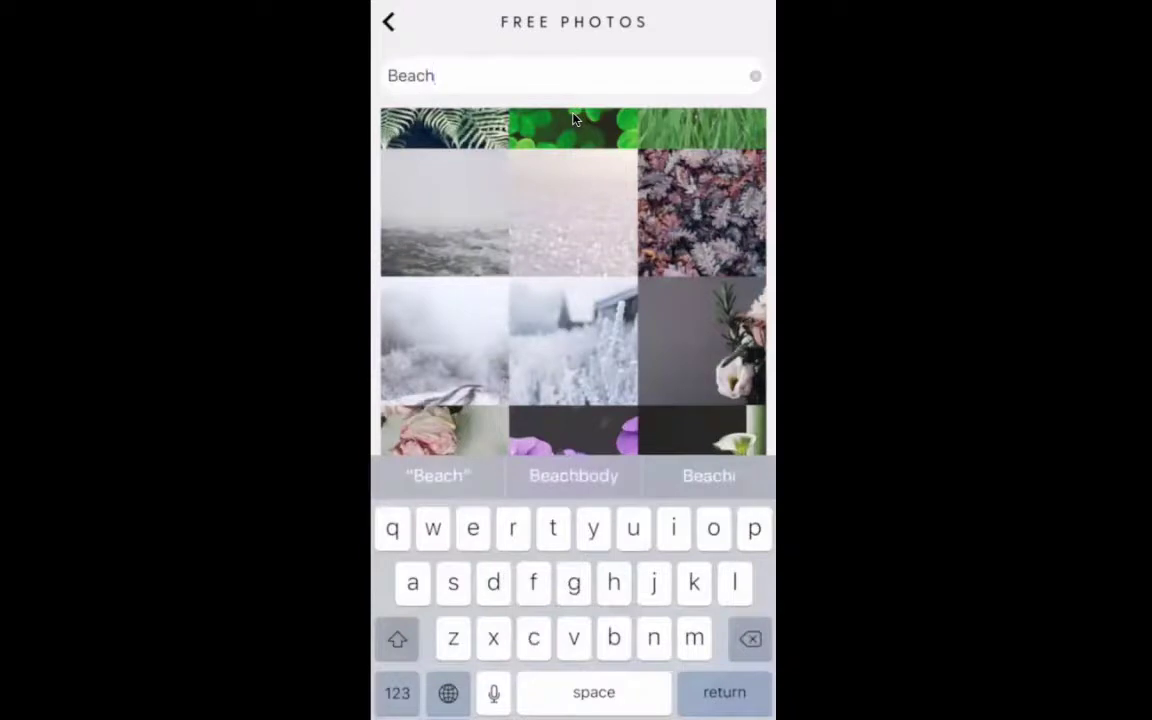
key("Return")
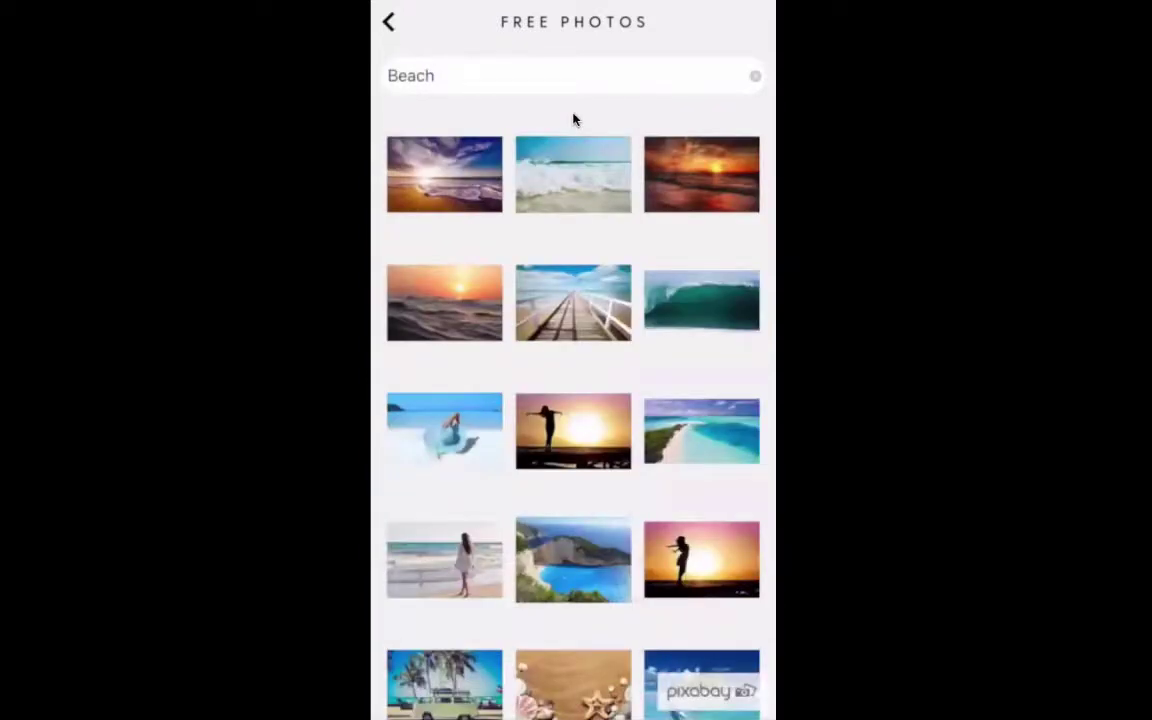
scroll(573, 119, "down", 10)
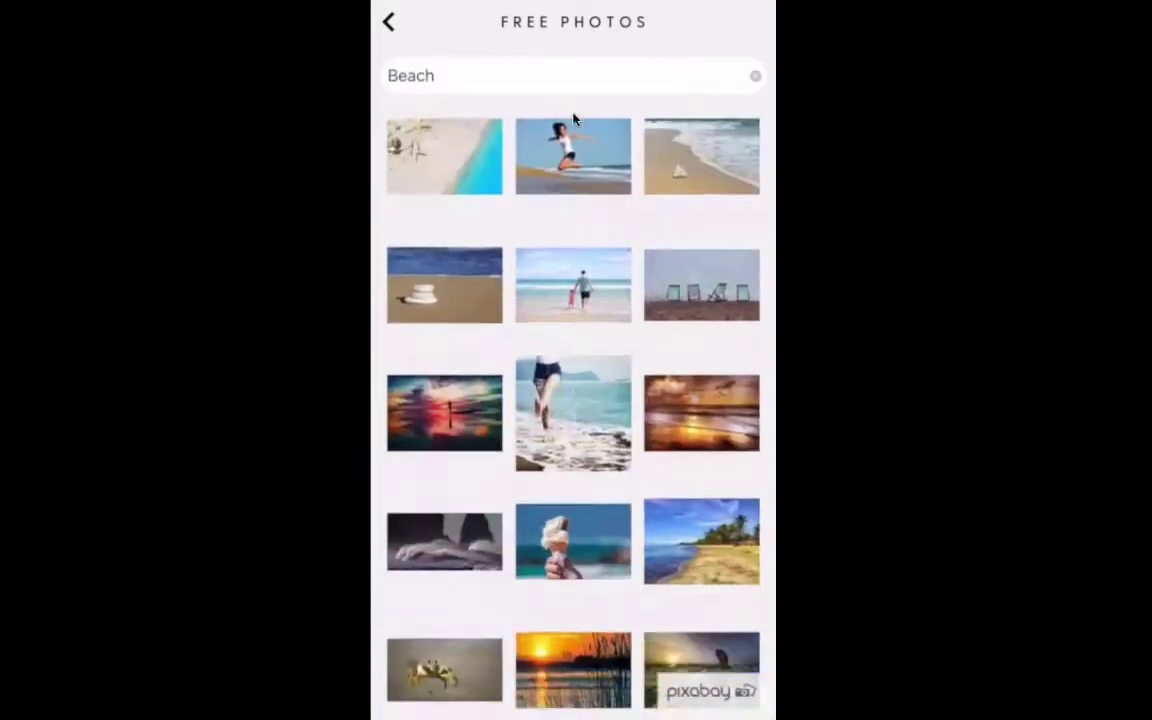
scroll(573, 116, "up", 5)
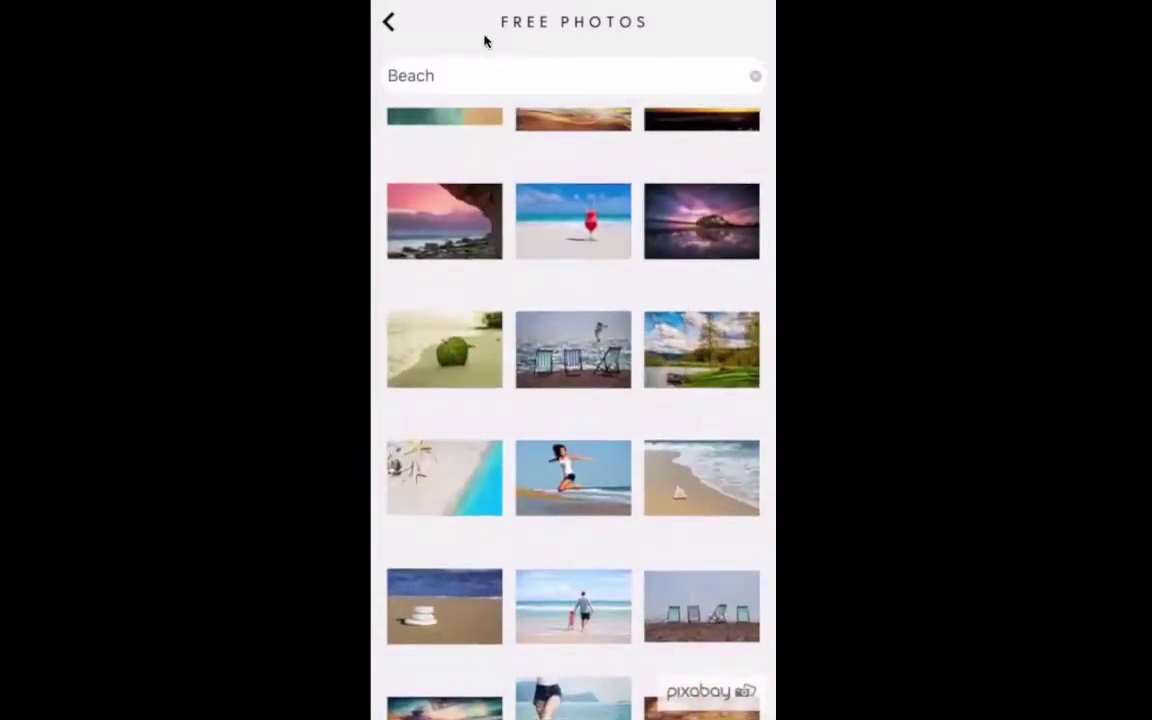
Step: Replace the image search term with "Success" and run the search
key("BackSpace")
key("BackSpace")
key("BackSpace")
key("BackSpace")
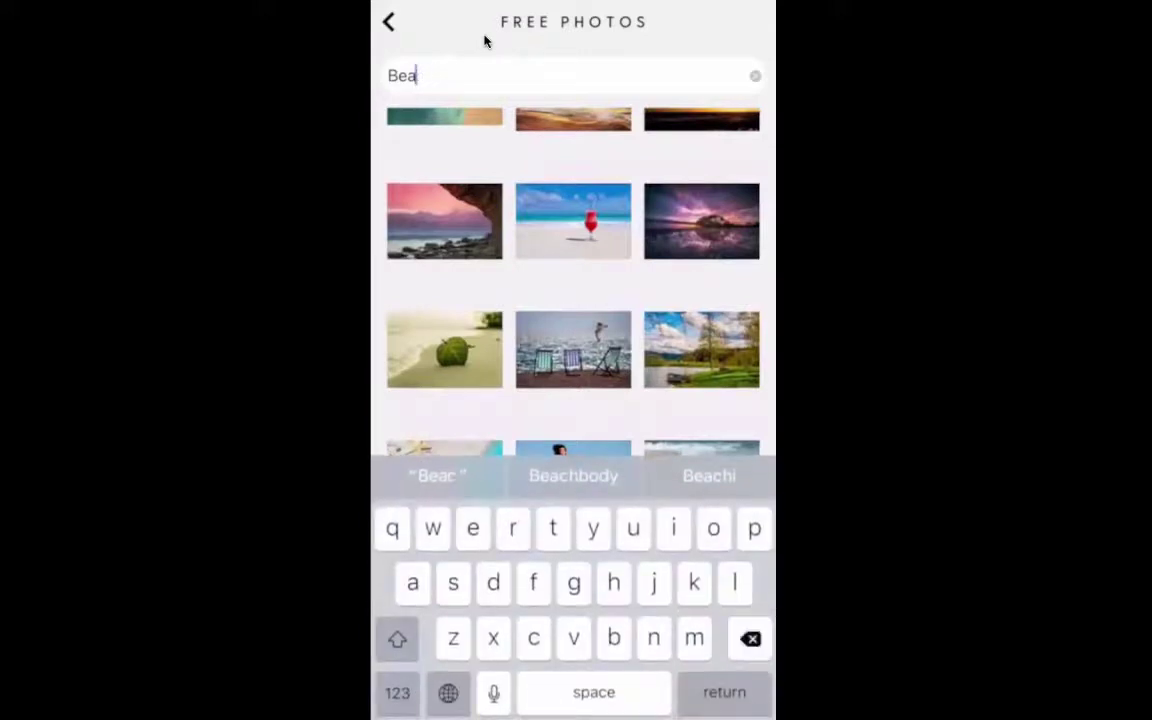
key("BackSpace")
type("Suc")
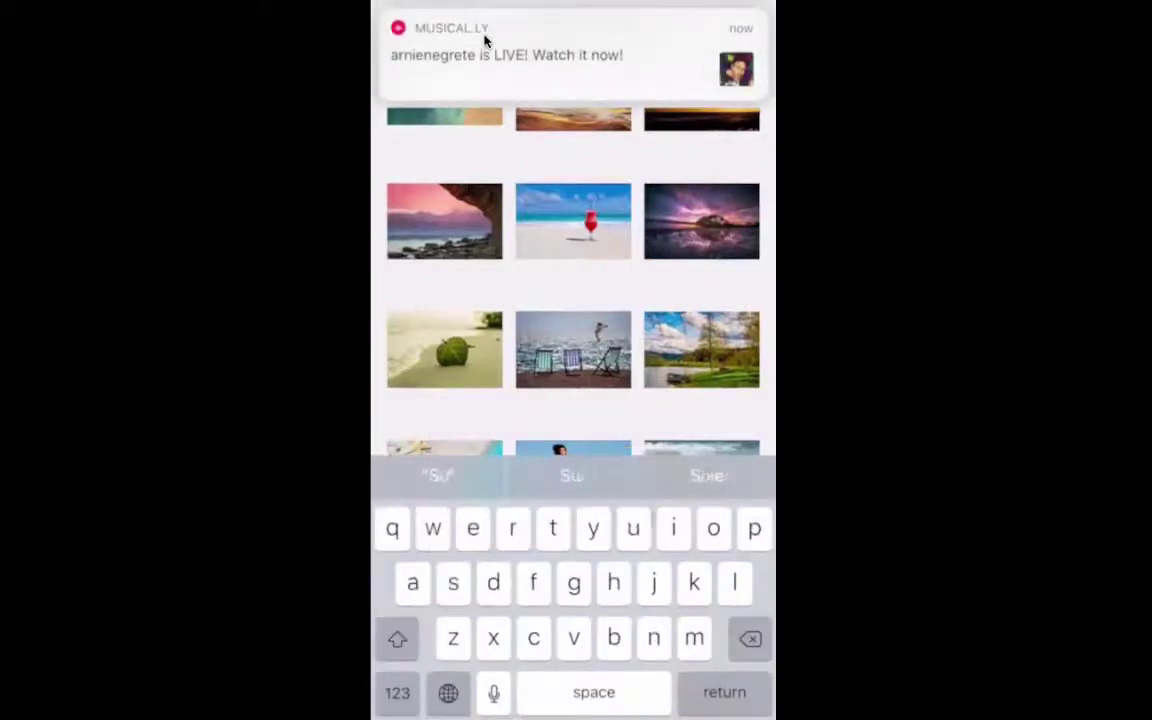
type("cess")
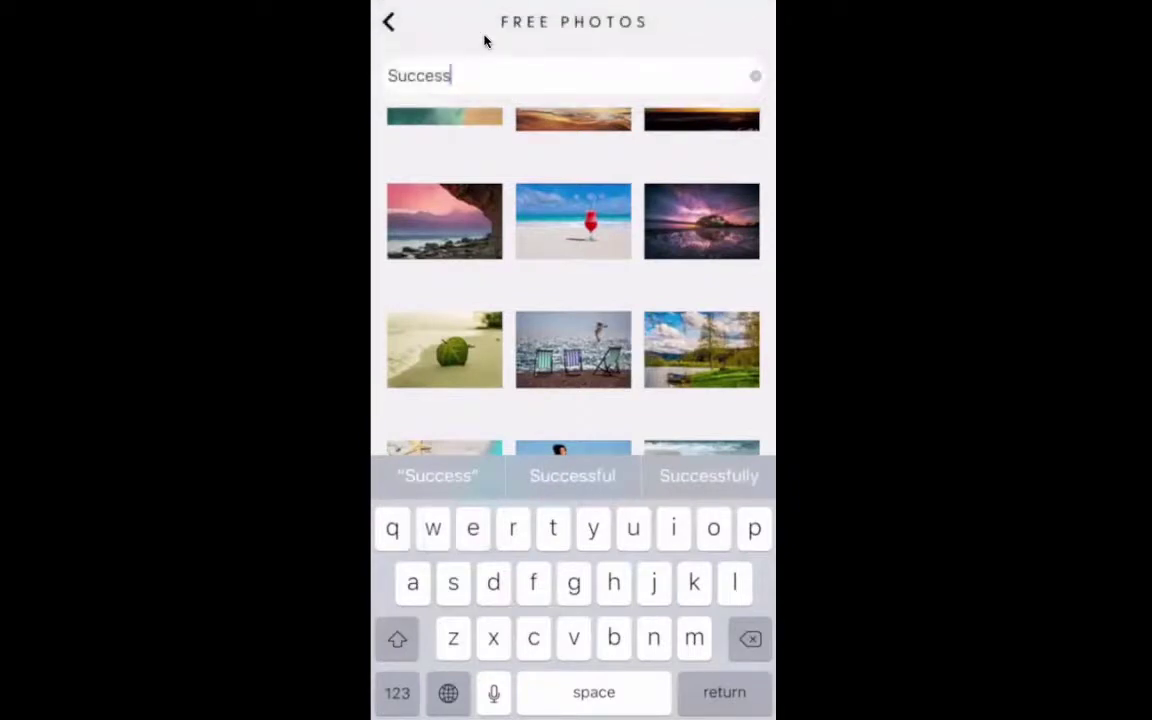
key("Return")
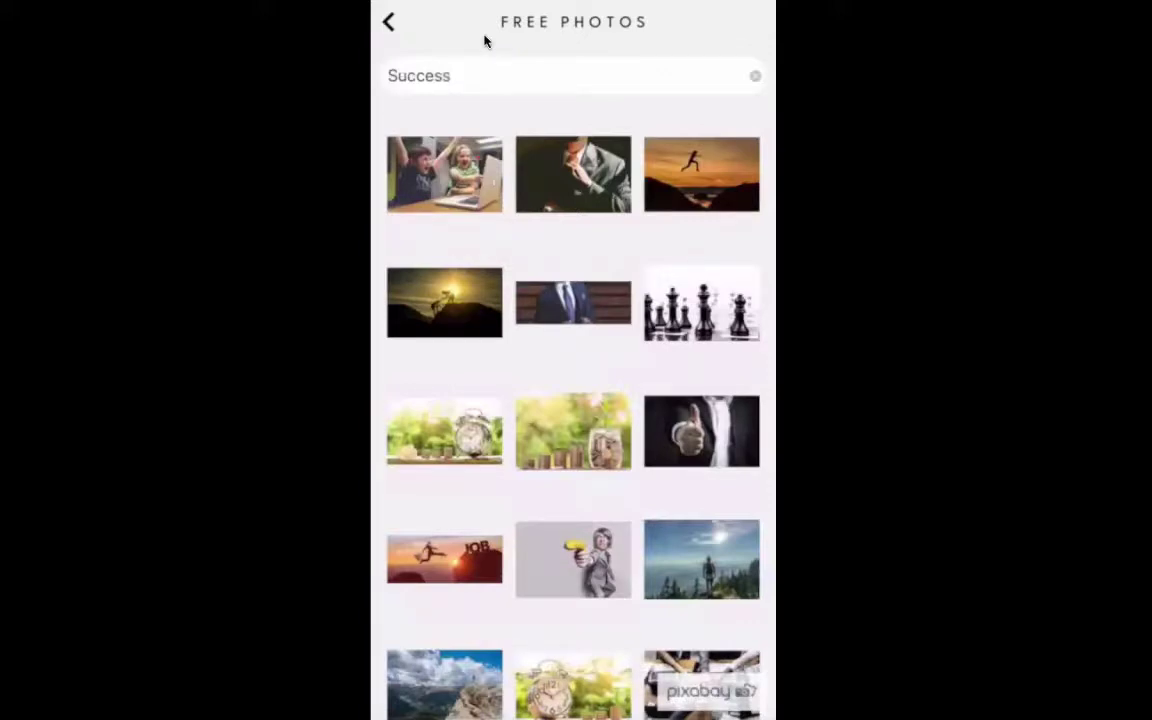
Step: Choose the photo of the woman standing above the clouds as the background image
scroll(573, 420, "down", 15)
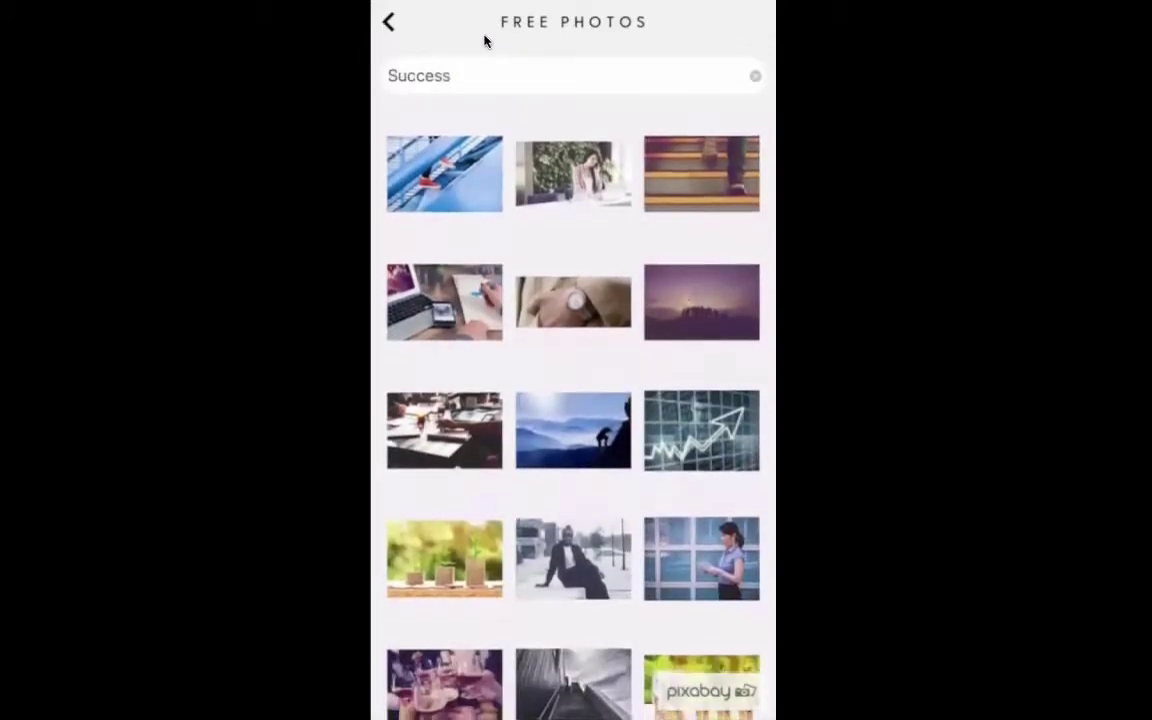
scroll(573, 420, "down", 8)
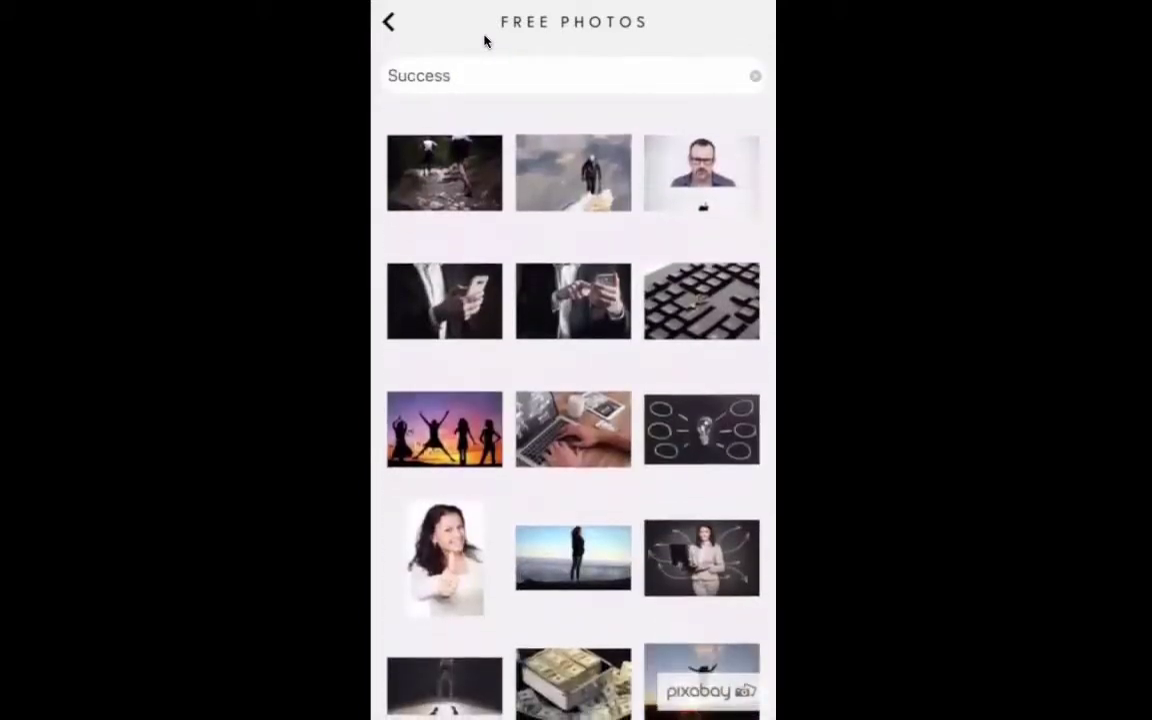
scroll(573, 420, "down", 5)
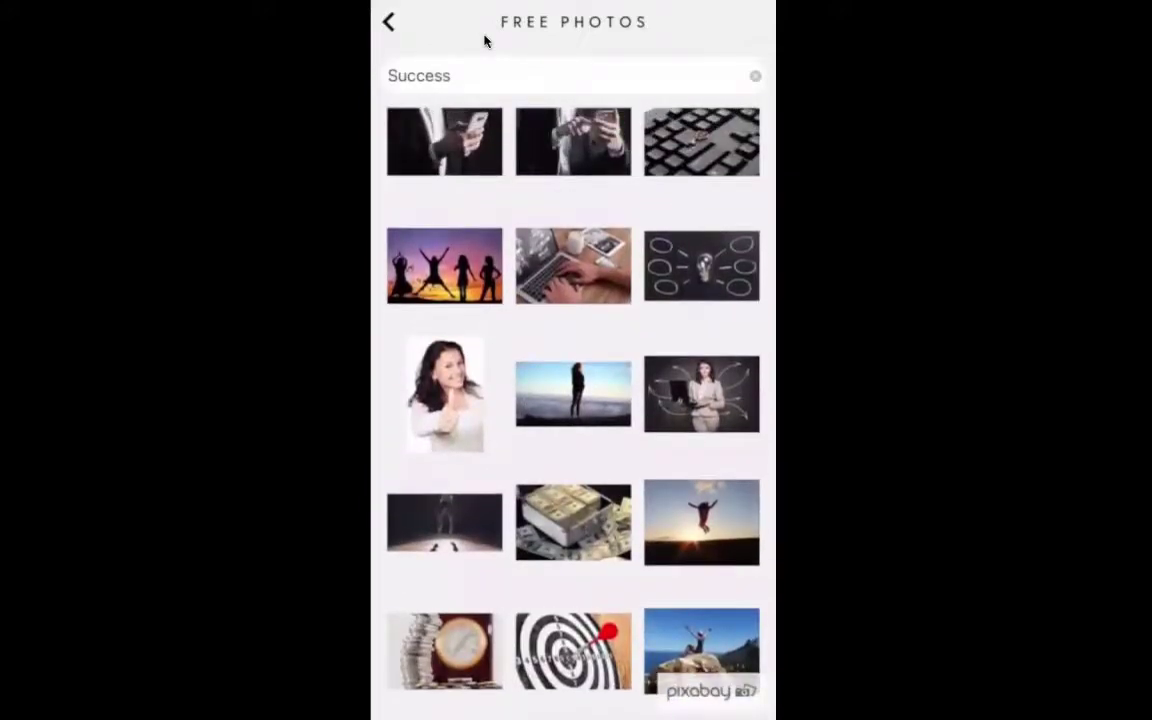
left_click(573, 393)
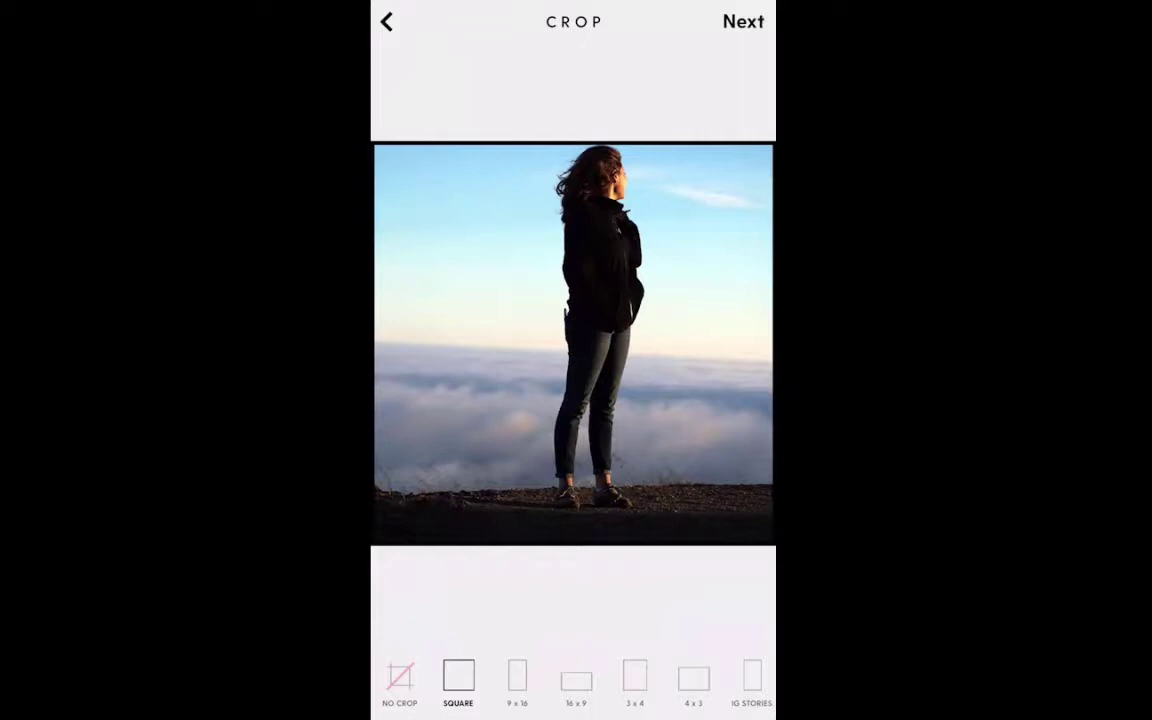
Step: Review the available crop formats, keep the photo's crop at Square and continue to the text design stage
scroll(573, 680, "right", 3)
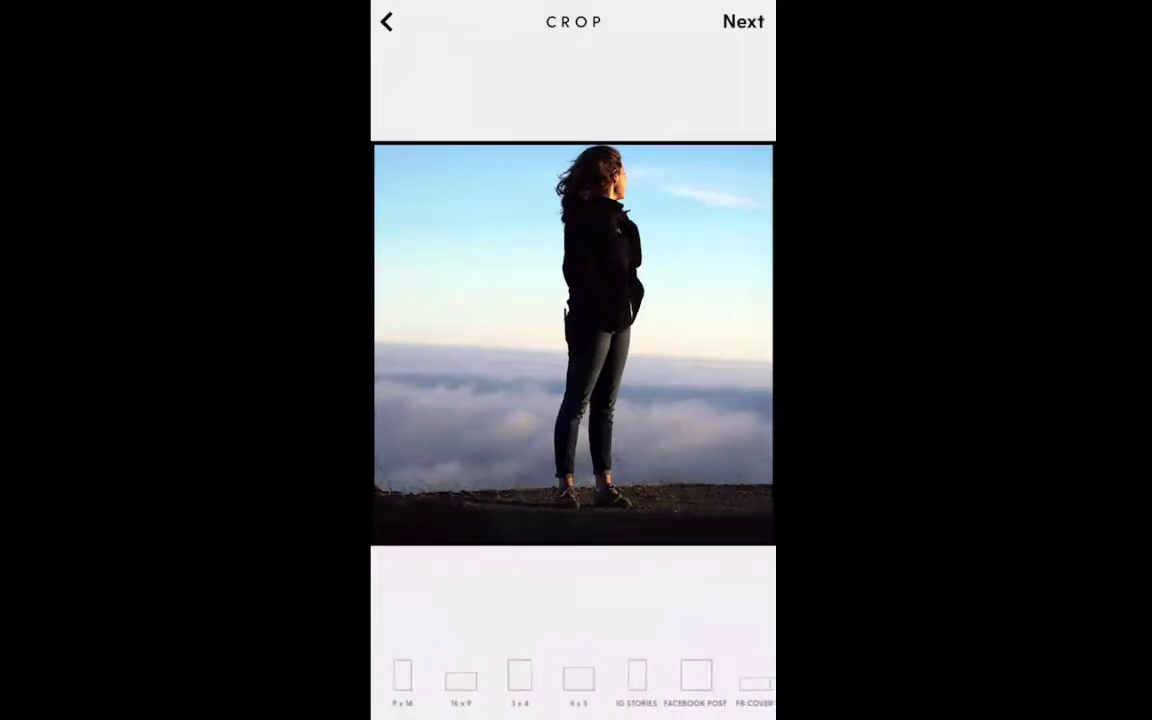
scroll(573, 680, "right", 4)
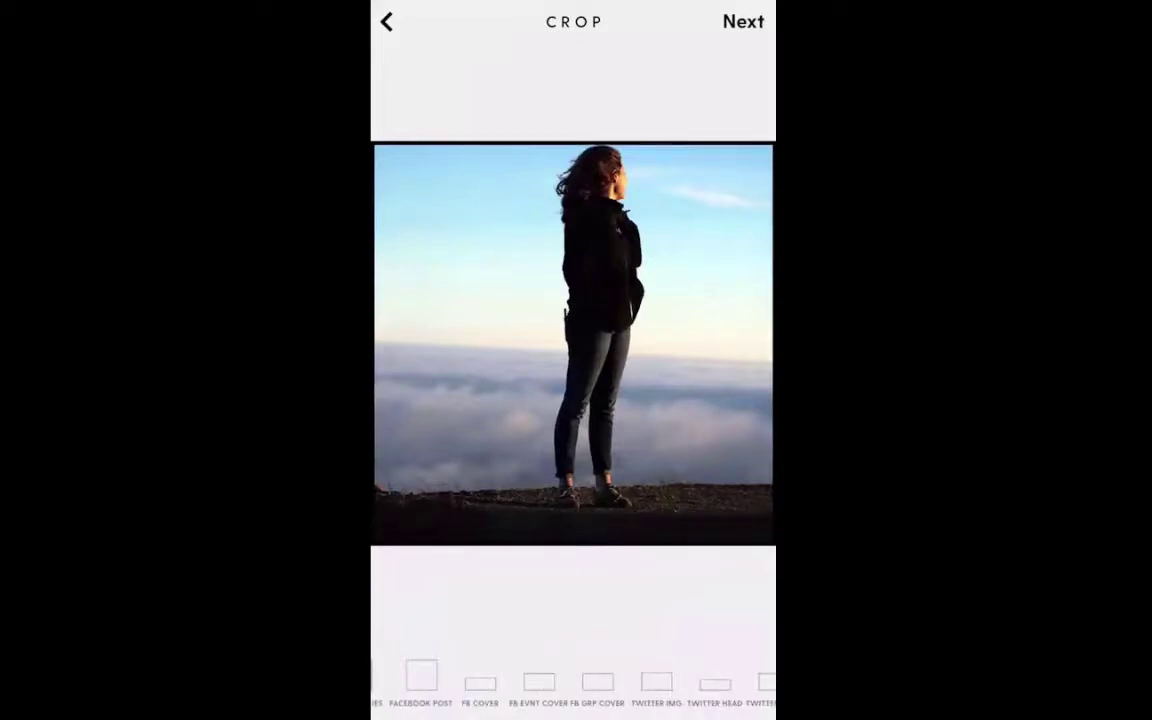
scroll(573, 680, "right", 3)
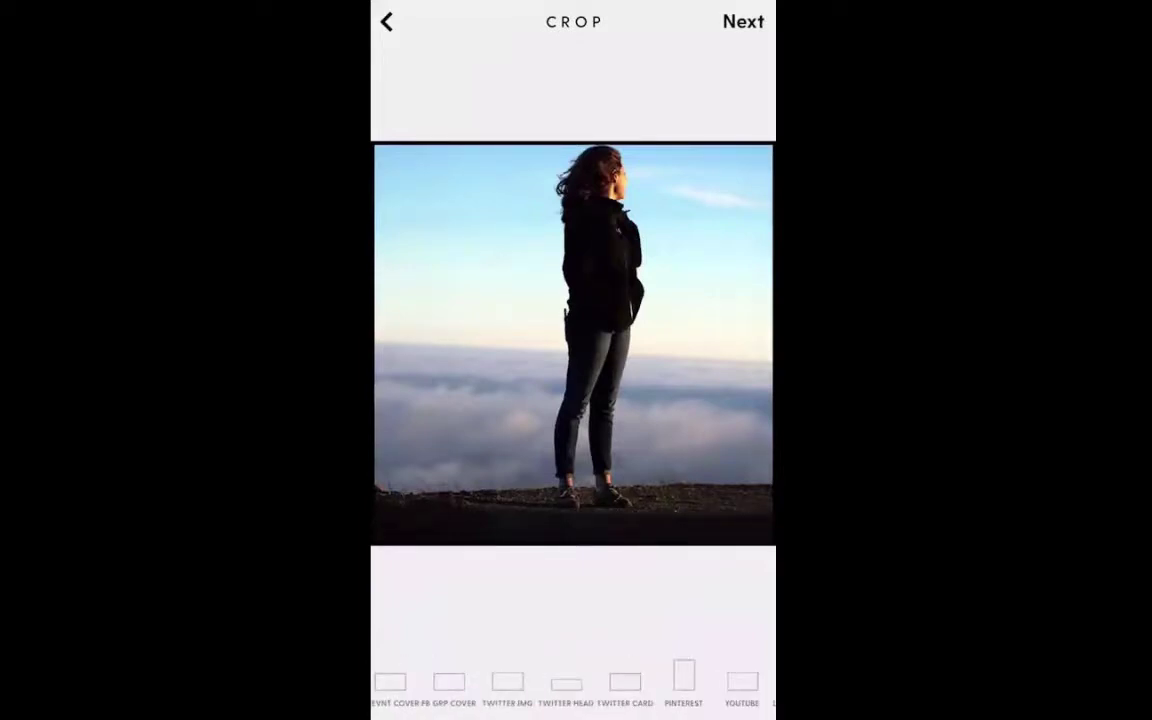
scroll(573, 680, "left", 6)
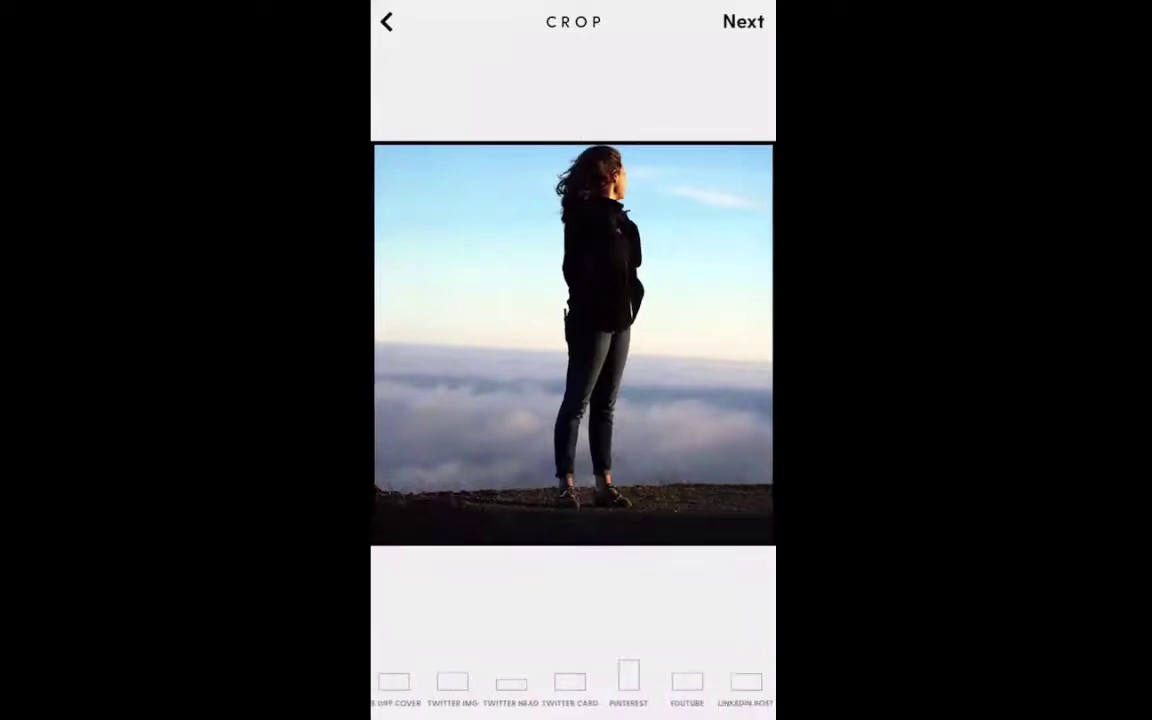
scroll(573, 680, "right", 4)
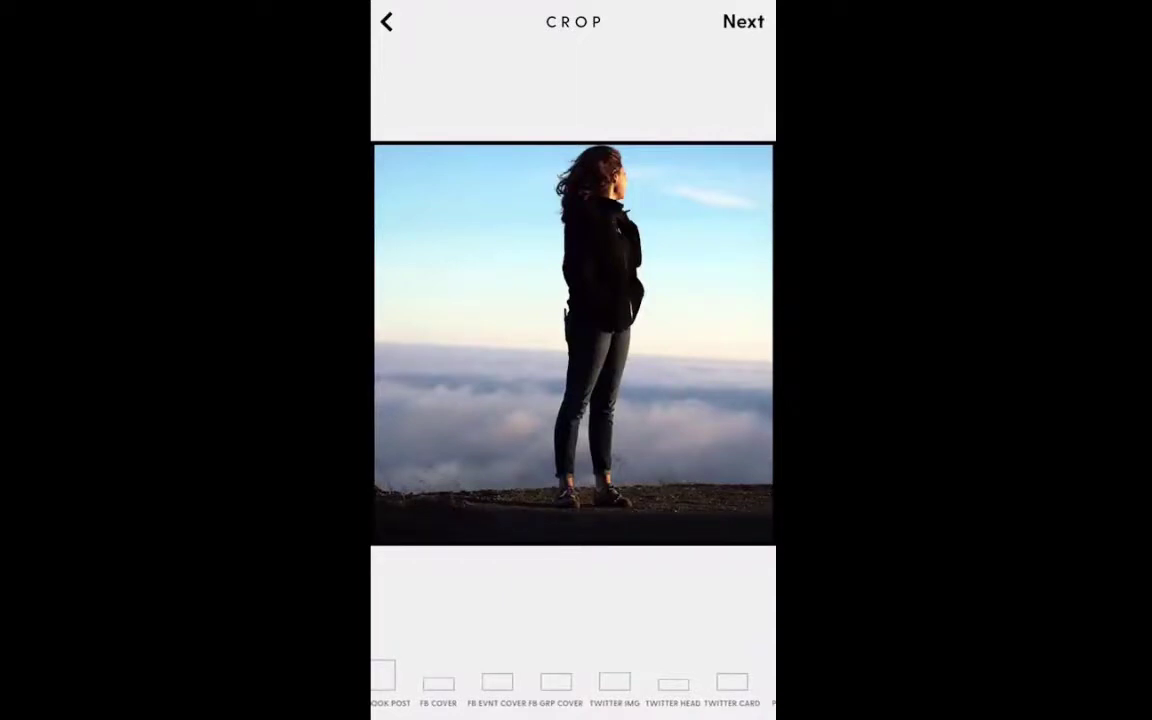
scroll(573, 680, "left", 8)
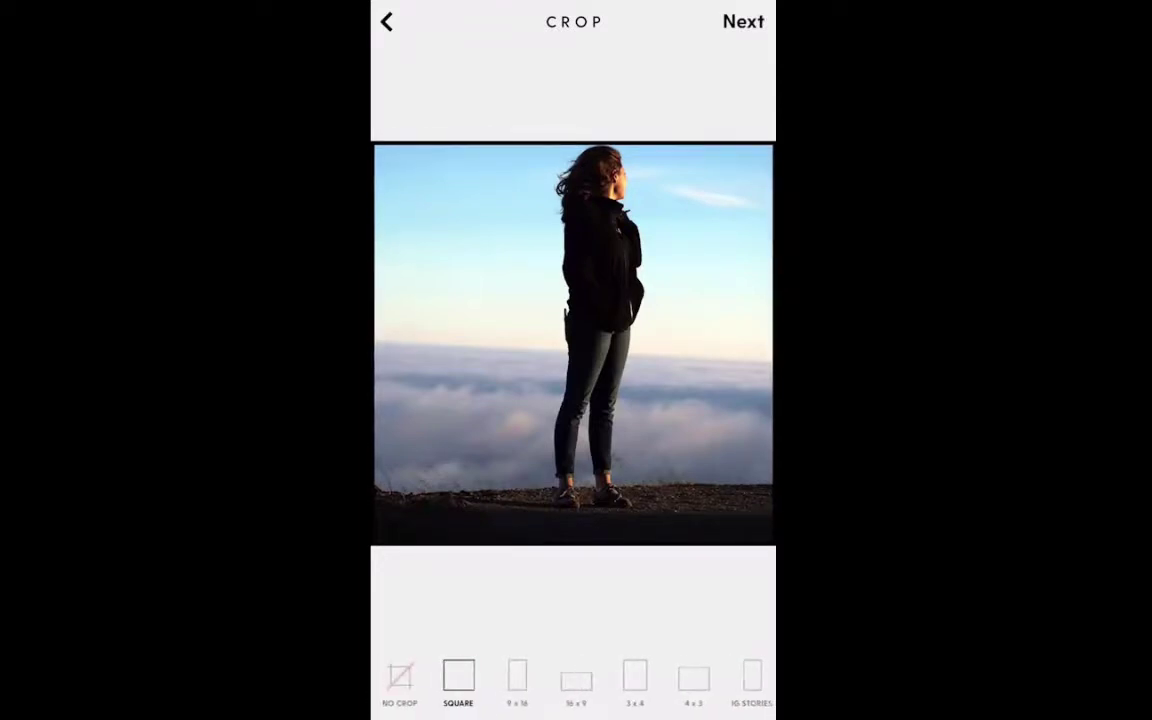
left_click(743, 22)
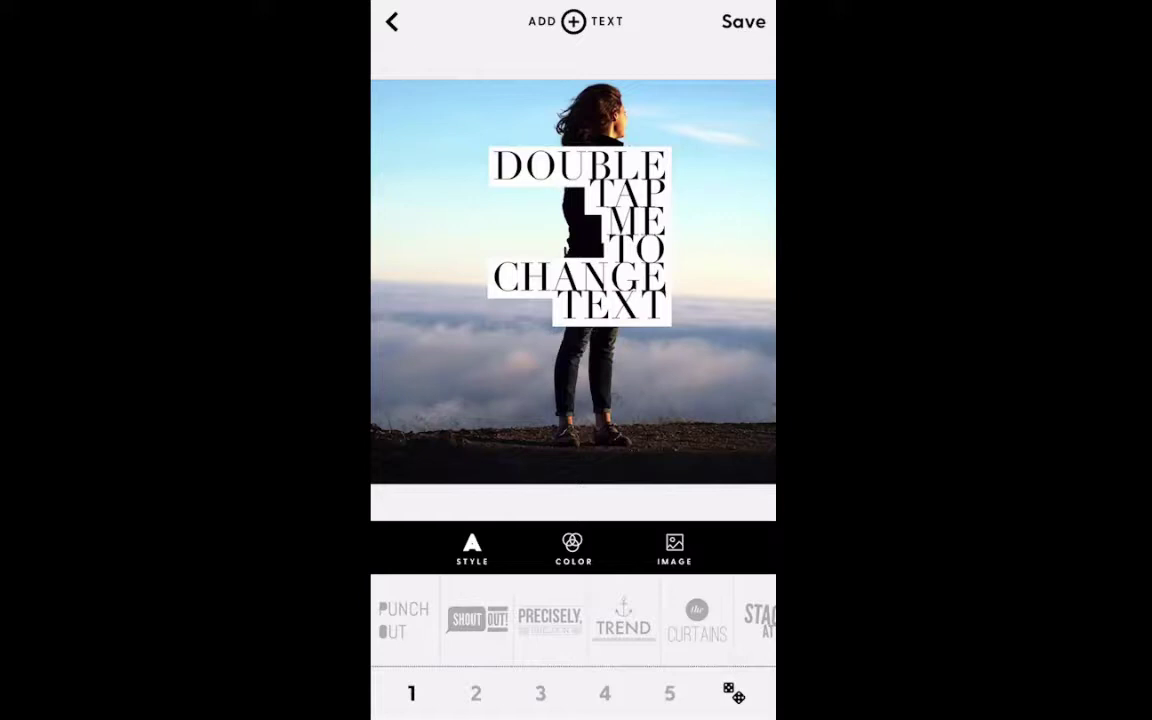
Step: Replace the placeholder text with the preset Be Mindful quote beginning "You must learn a new way to think", including its attribution
left_click_drag(580, 236, 574, 236)
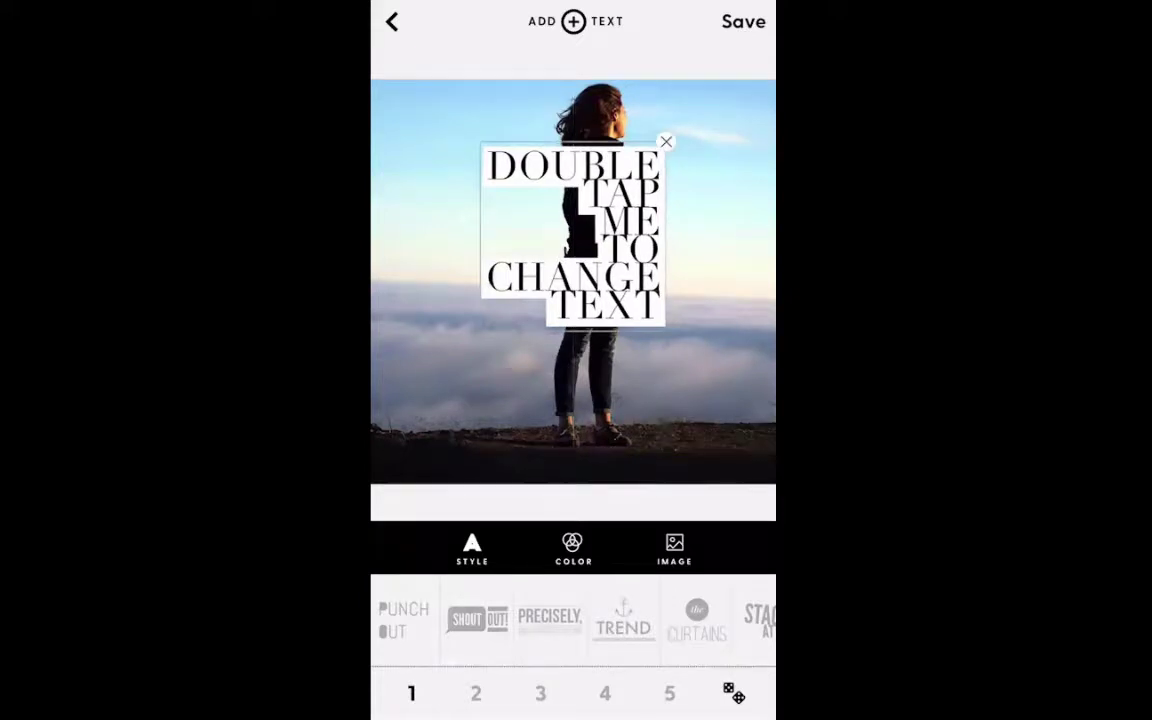
double_click(573, 236)
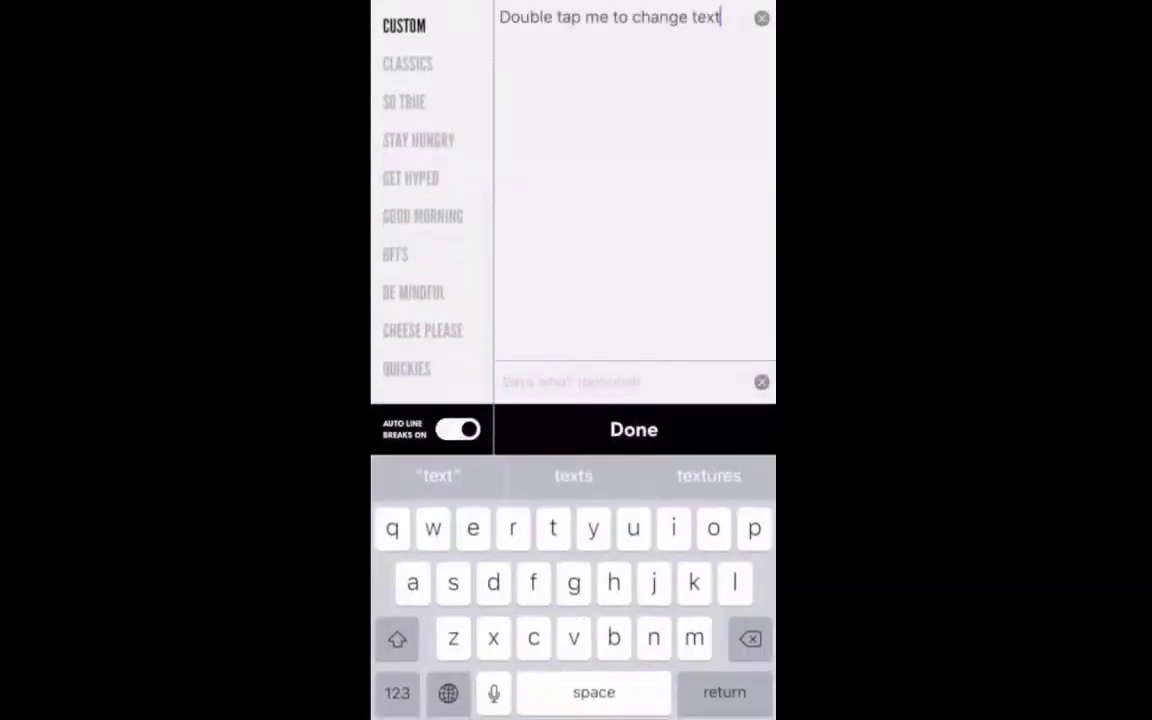
key("BackSpace")
key("BackSpace")
key("BackSpace")
key("BackSpace")
key("BackSpace")
key("BackSpace")
key("BackSpace")
key("BackSpace")
key("BackSpace")
key("BackSpace")
key("BackSpace")
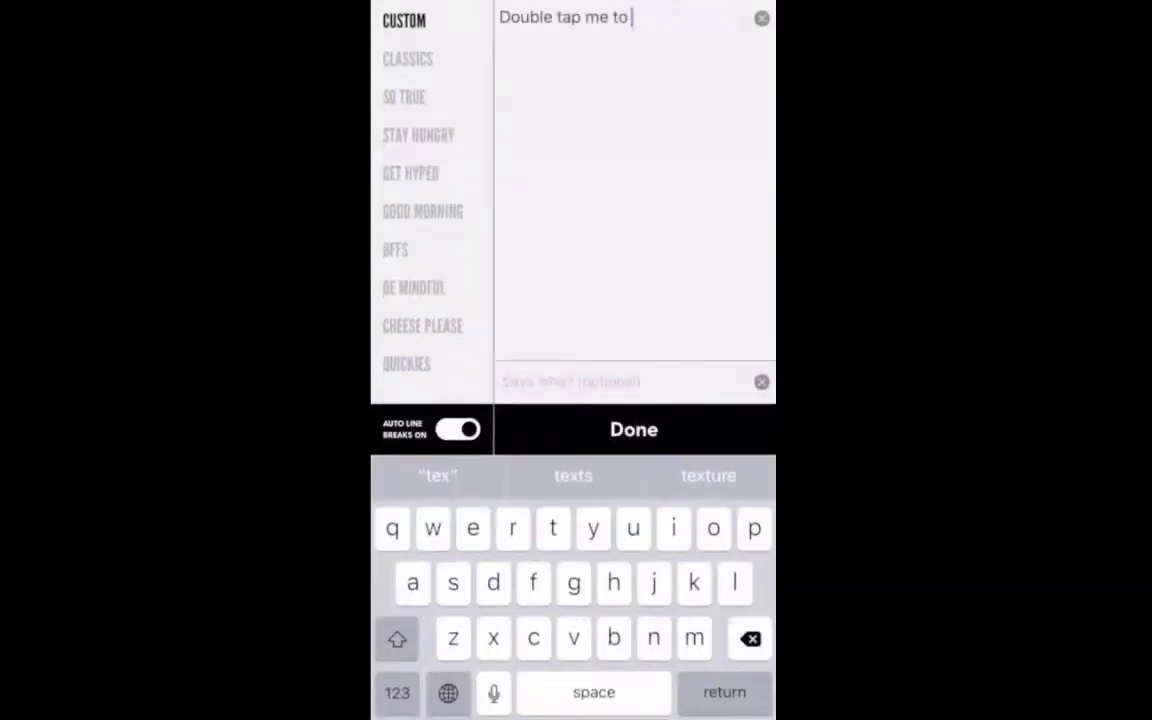
key("BackSpace")
key("BackSpace")
key("BackSpace")
key("BackSpace")
key("BackSpace")
key("BackSpace")
key("BackSpace")
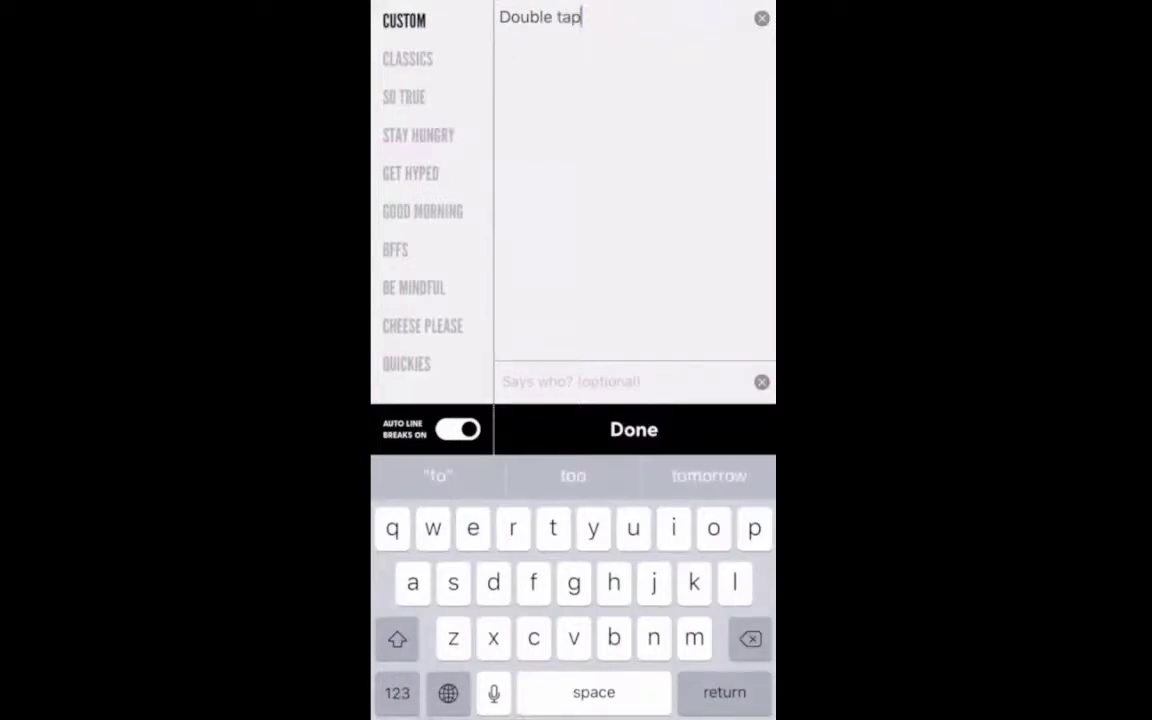
key("BackSpace")
key("BackSpace")
key("BackSpace")
key("BackSpace")
key("BackSpace")
key("BackSpace")
key("BackSpace")
key("BackSpace")
key("BackSpace")
key("BackSpace")
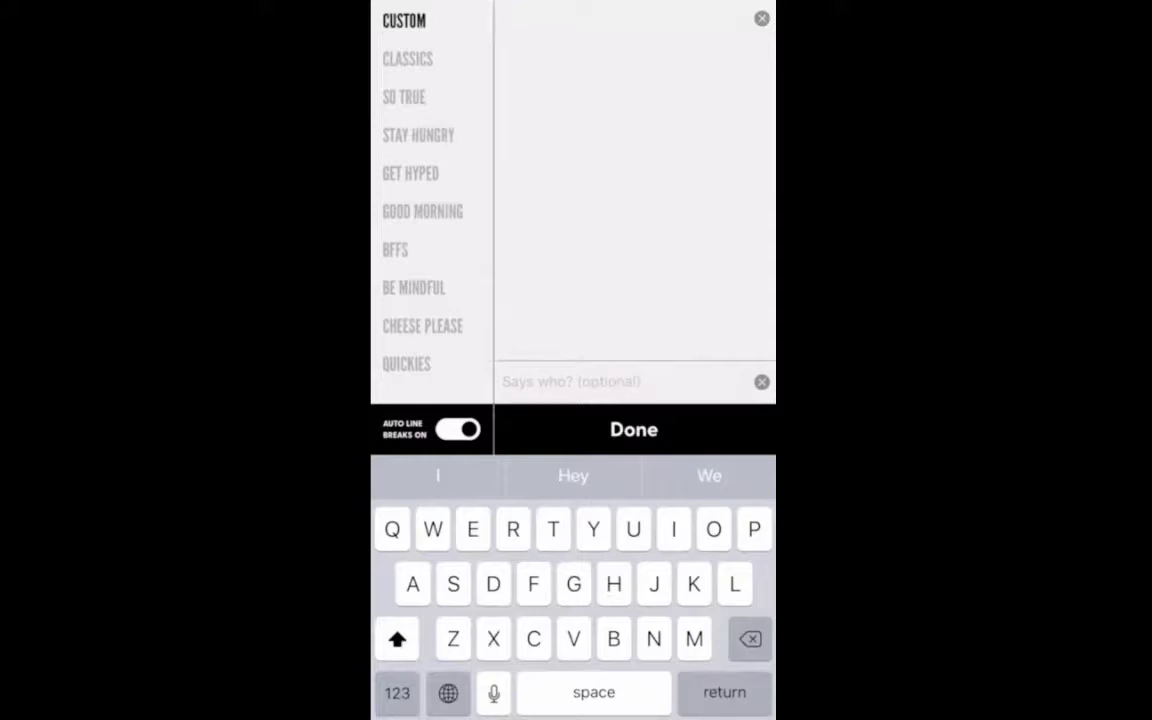
left_click(414, 288)
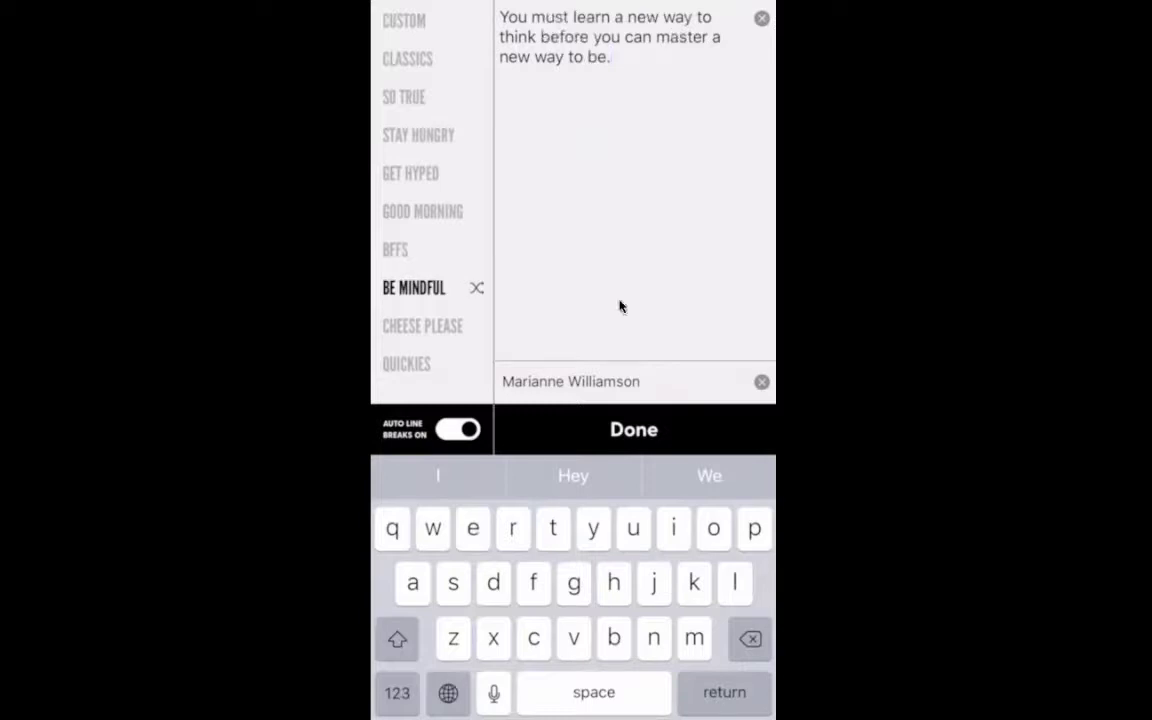
left_click(641, 452)
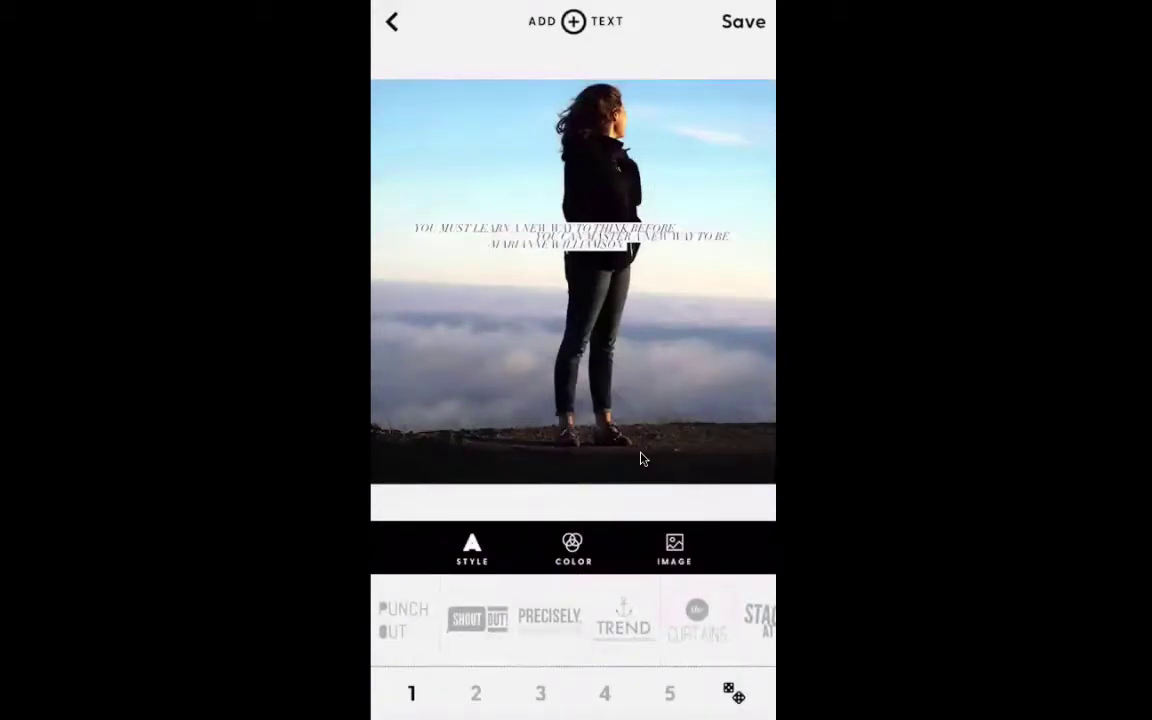
Step: Apply layout 2 of the Truth & Wisdom style to the quote and move the text toward the photo's left side
scroll(573, 620, "left", 6)
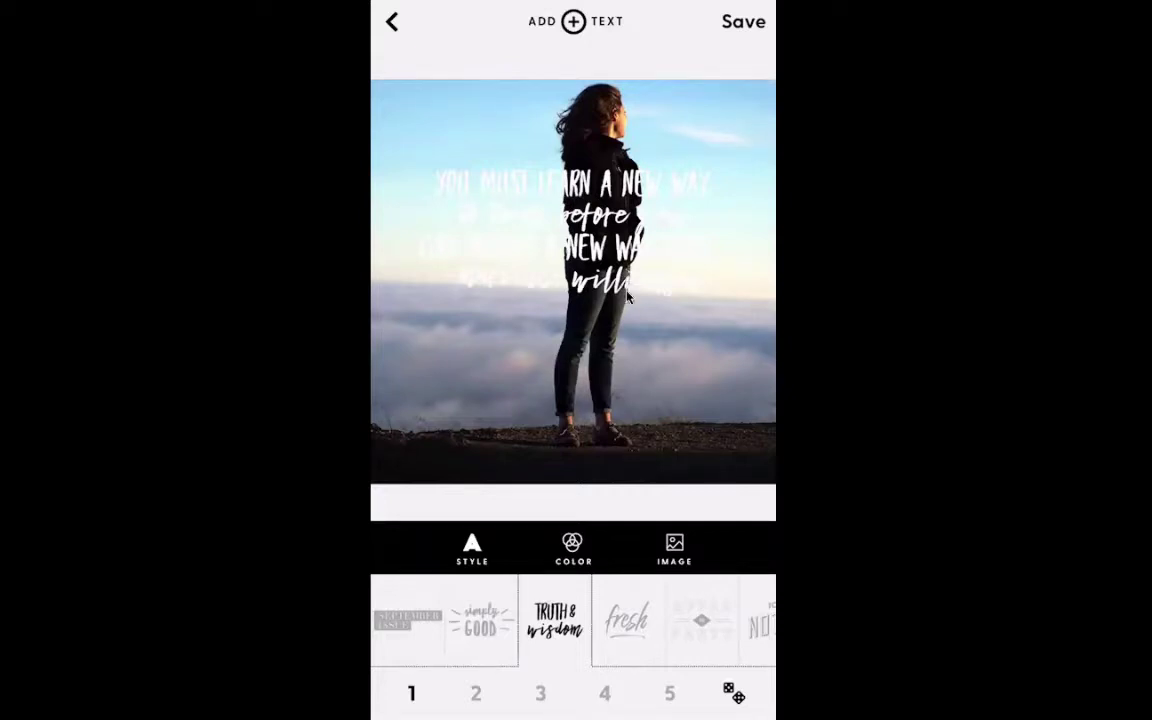
left_click_drag(630, 190, 630, 276)
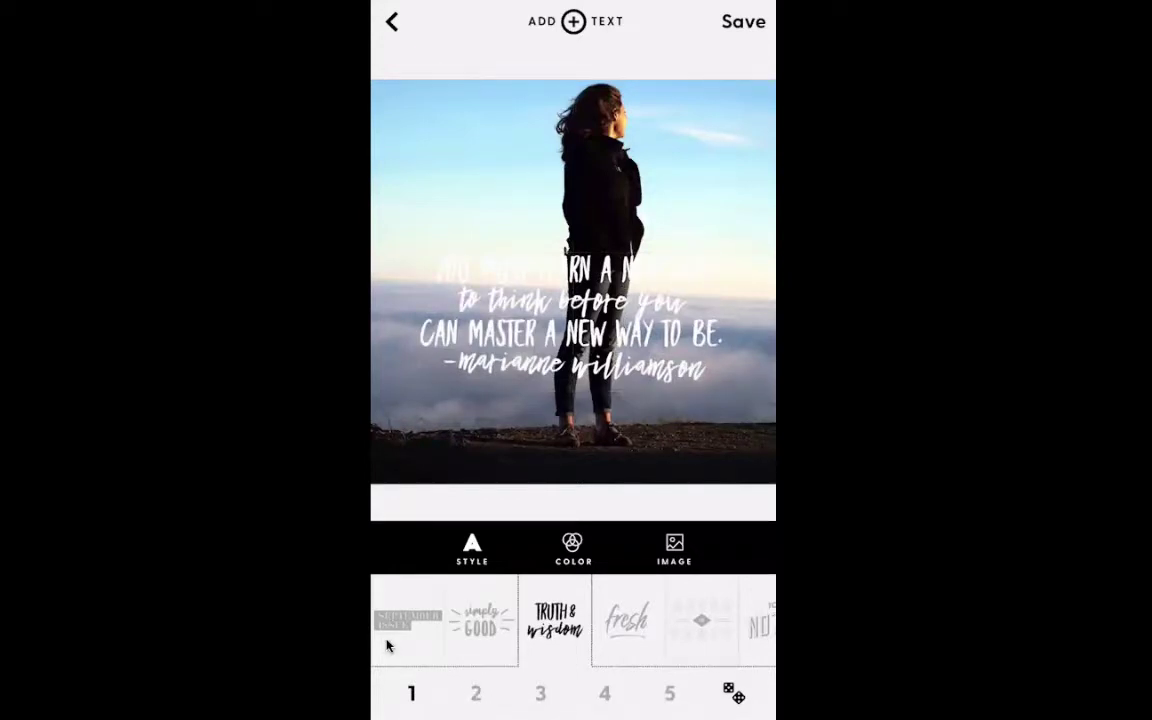
left_click(476, 693)
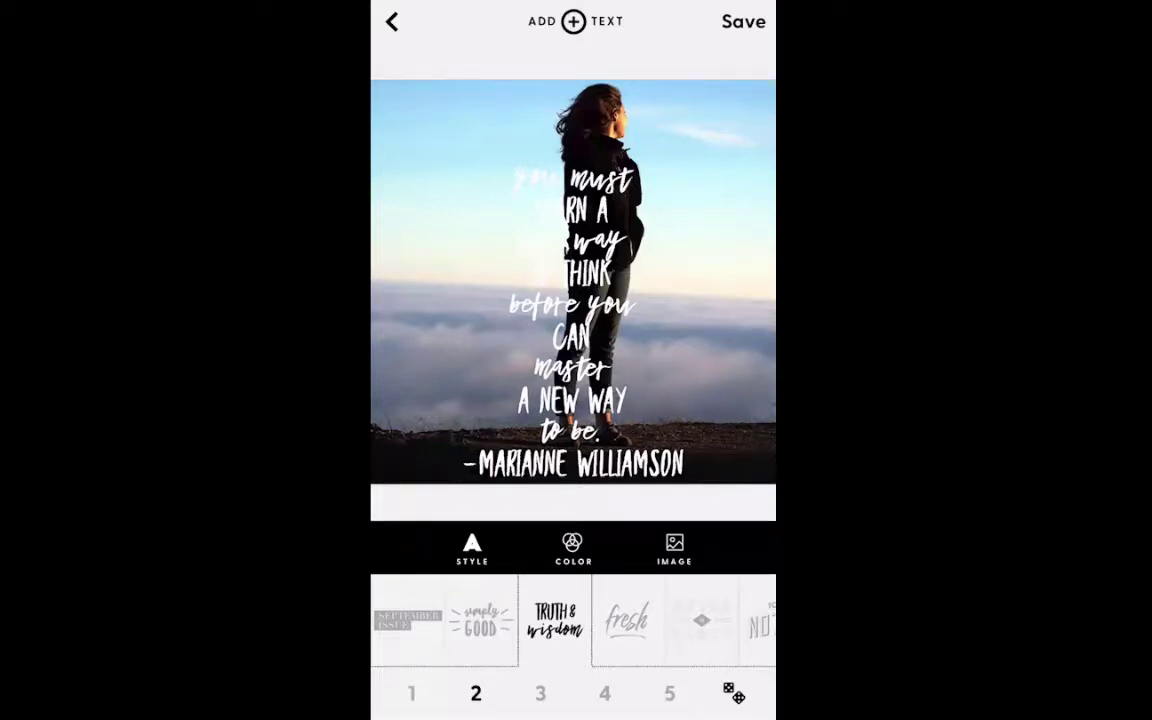
left_click_drag(573, 322, 515, 282)
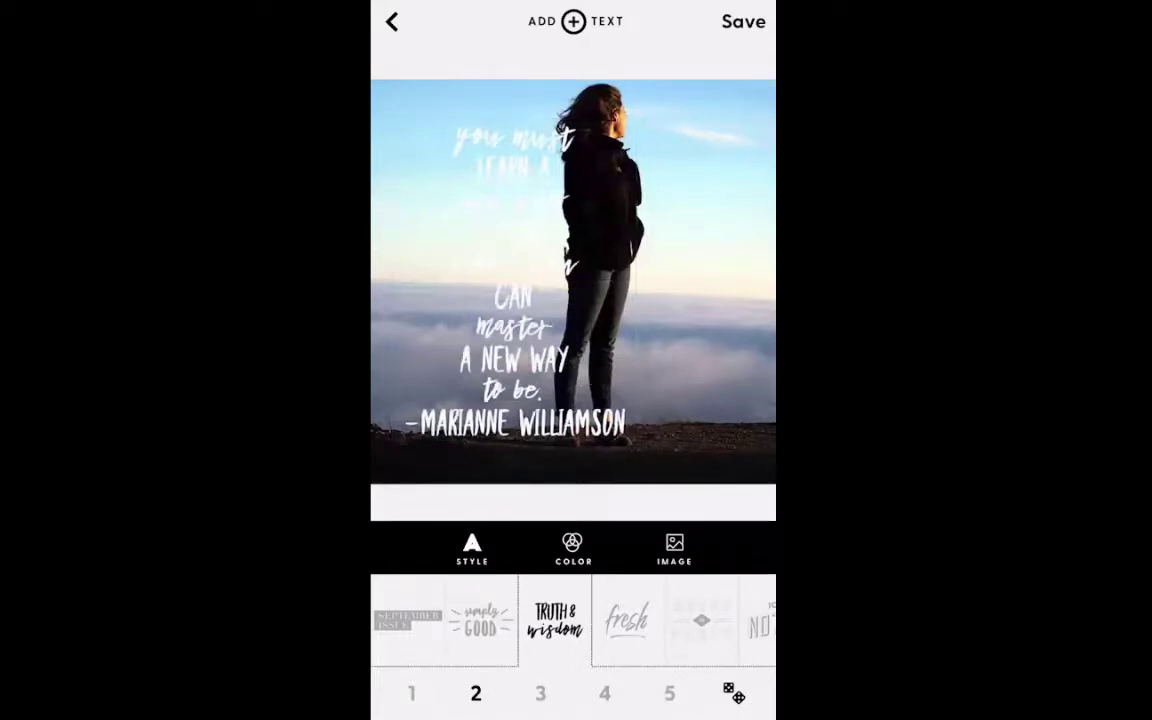
Step: Try resizing and rotating the quote, finishing with it upright beside the woman along the photo's left edge
left_click_drag(636, 444, 606, 404)
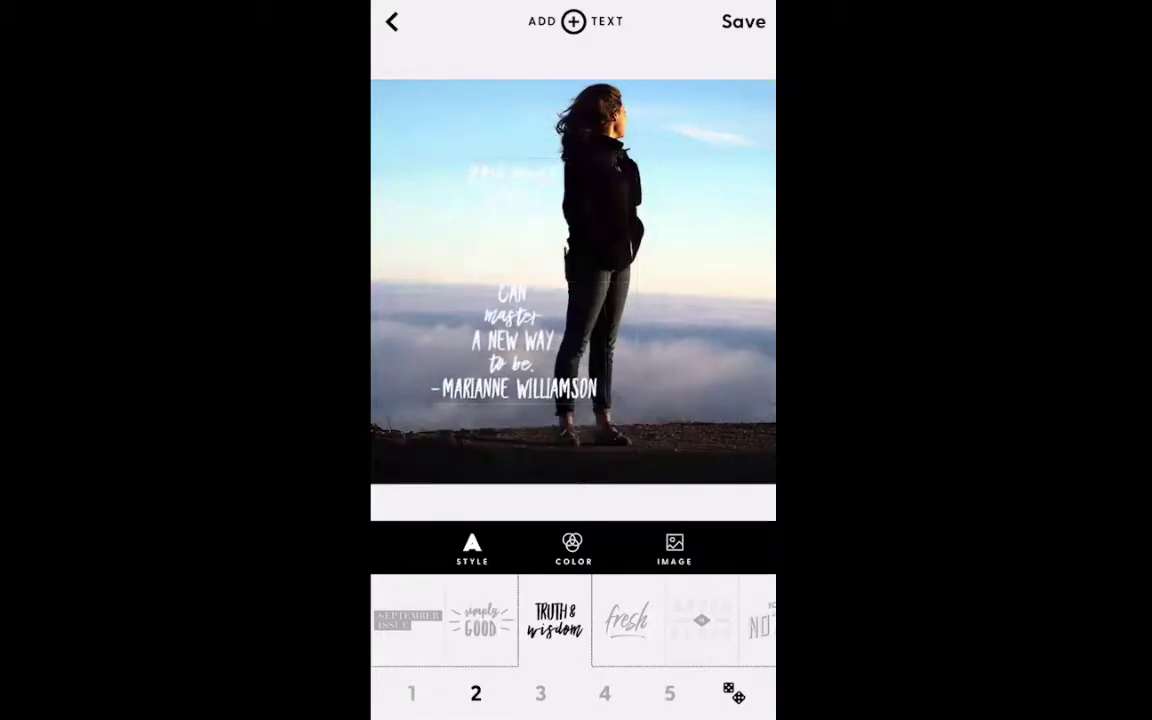
left_click_drag(597, 389, 499, 497)
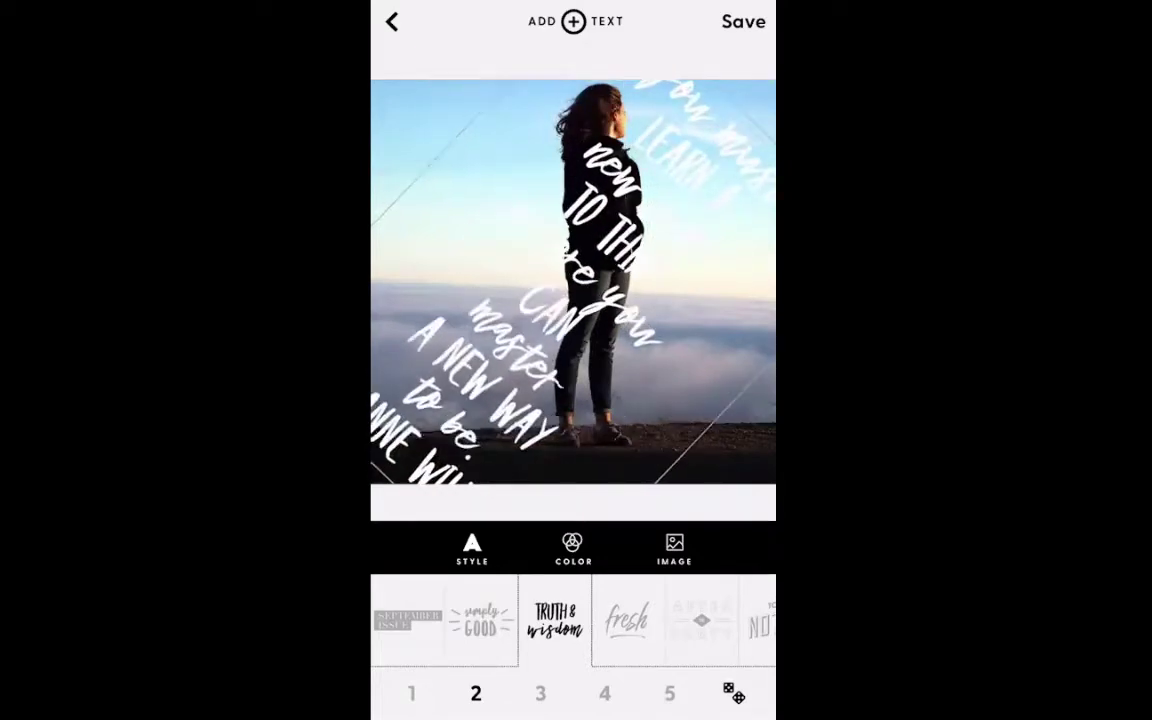
left_click_drag(442, 465, 540, 467)
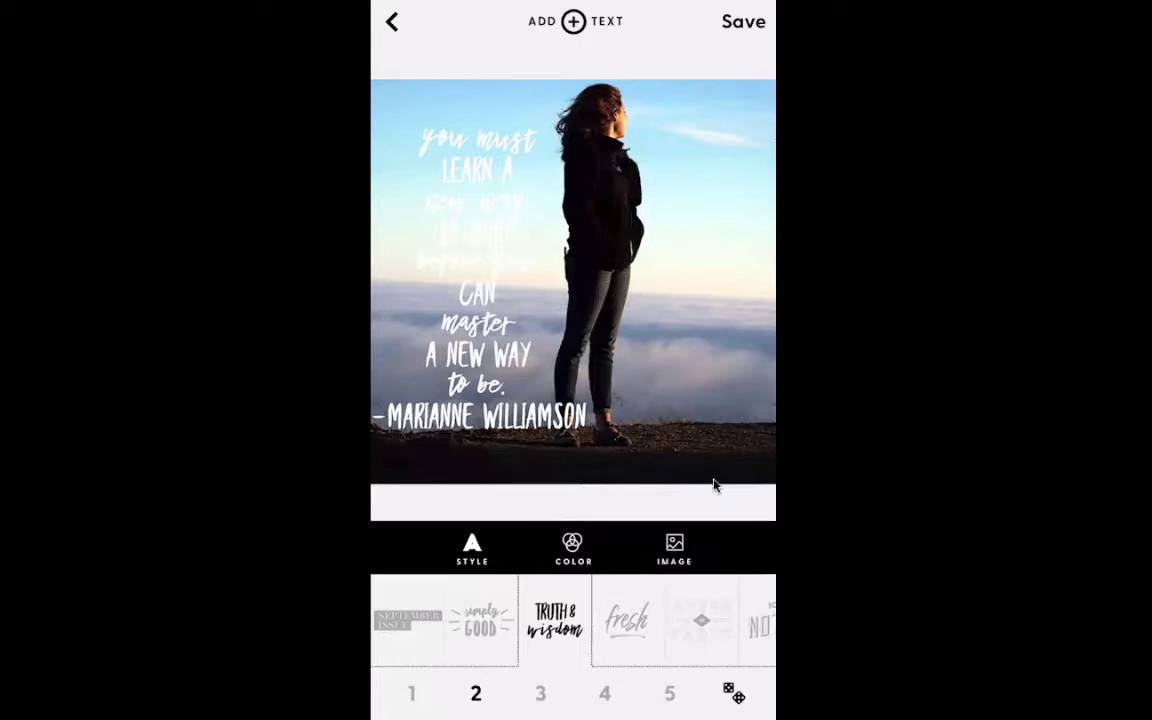
Step: Try the blue-to-pink gradient and the green-to-yellow gradient as the quote's text color
left_click(740, 558)
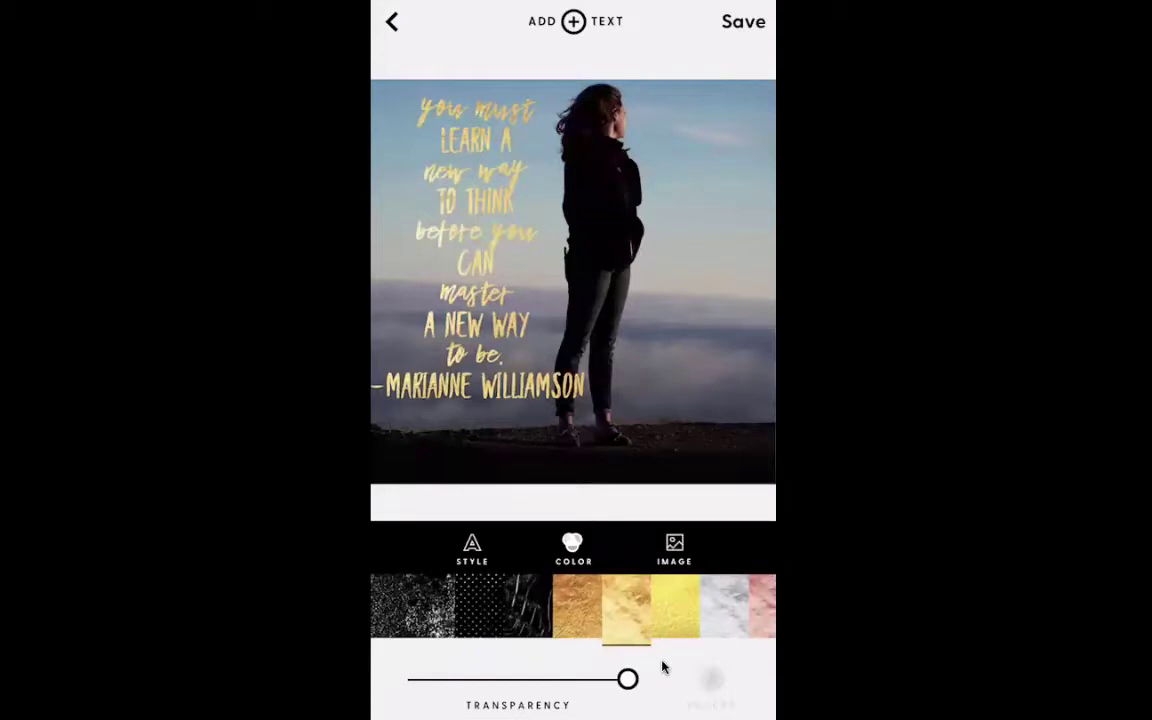
scroll(573, 605, "right", 5)
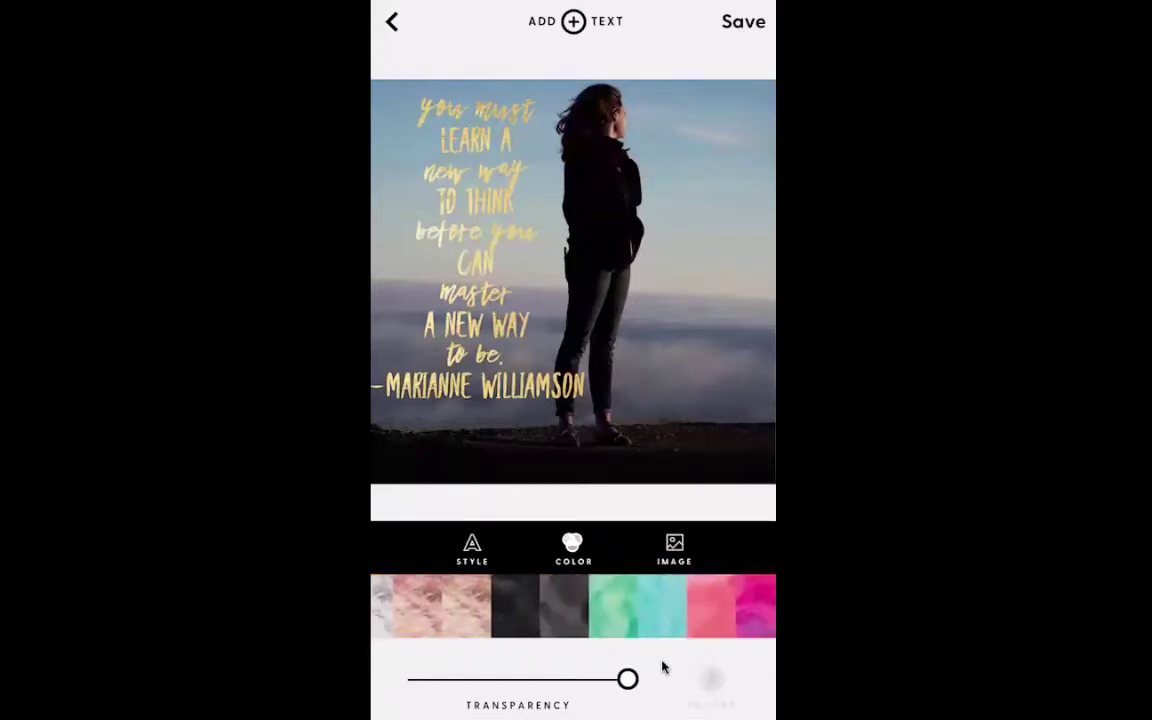
scroll(573, 605, "right", 3)
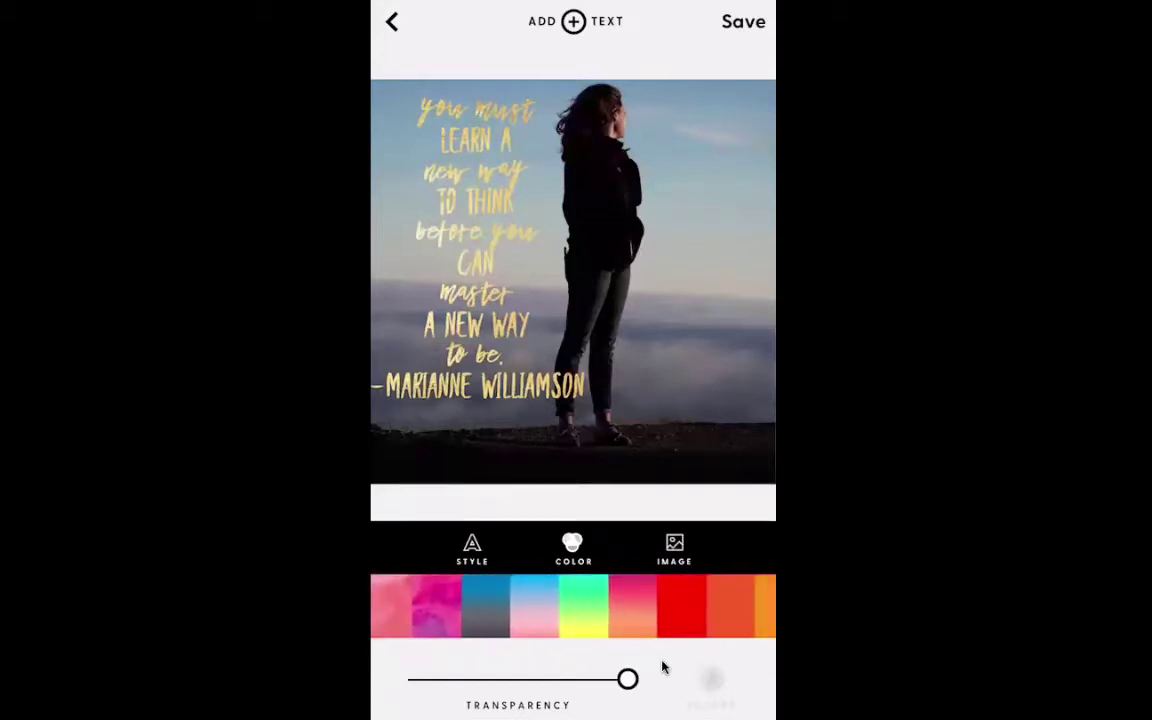
scroll(573, 605, "left", 1)
left_click(618, 608)
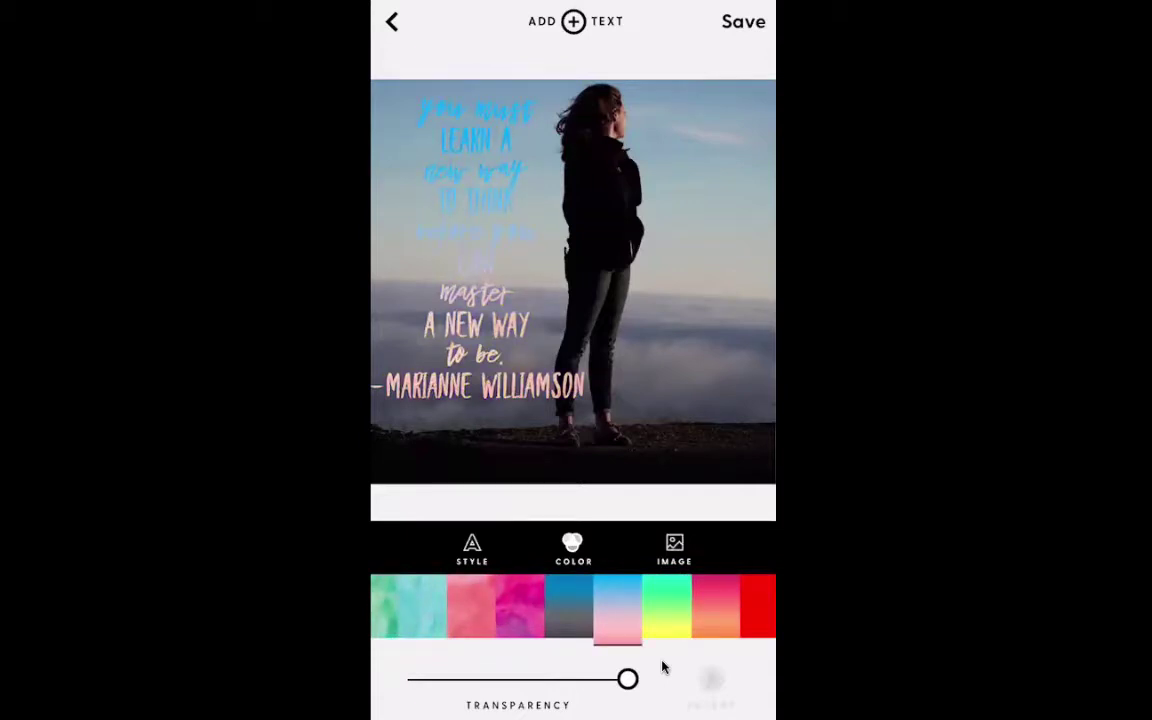
scroll(573, 605, "right", 3)
left_click(544, 605)
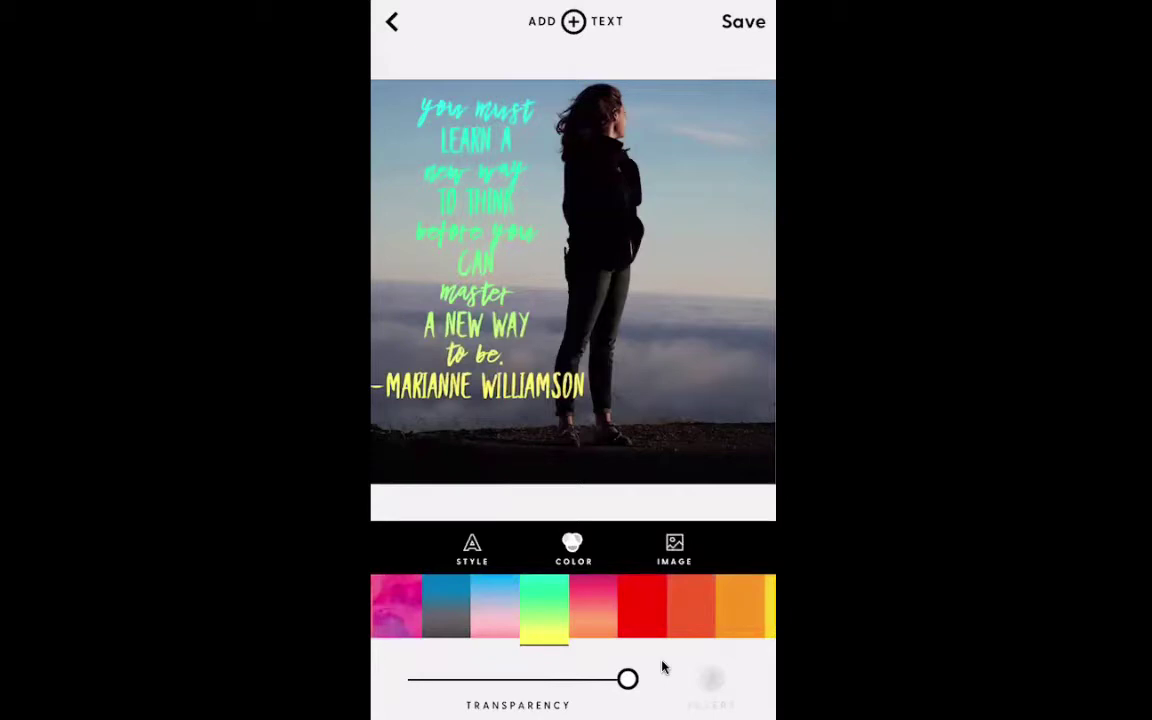
Step: Try solid magenta pink as the quote's text color
scroll(573, 605, "right", 10)
scroll(573, 605, "right", 2)
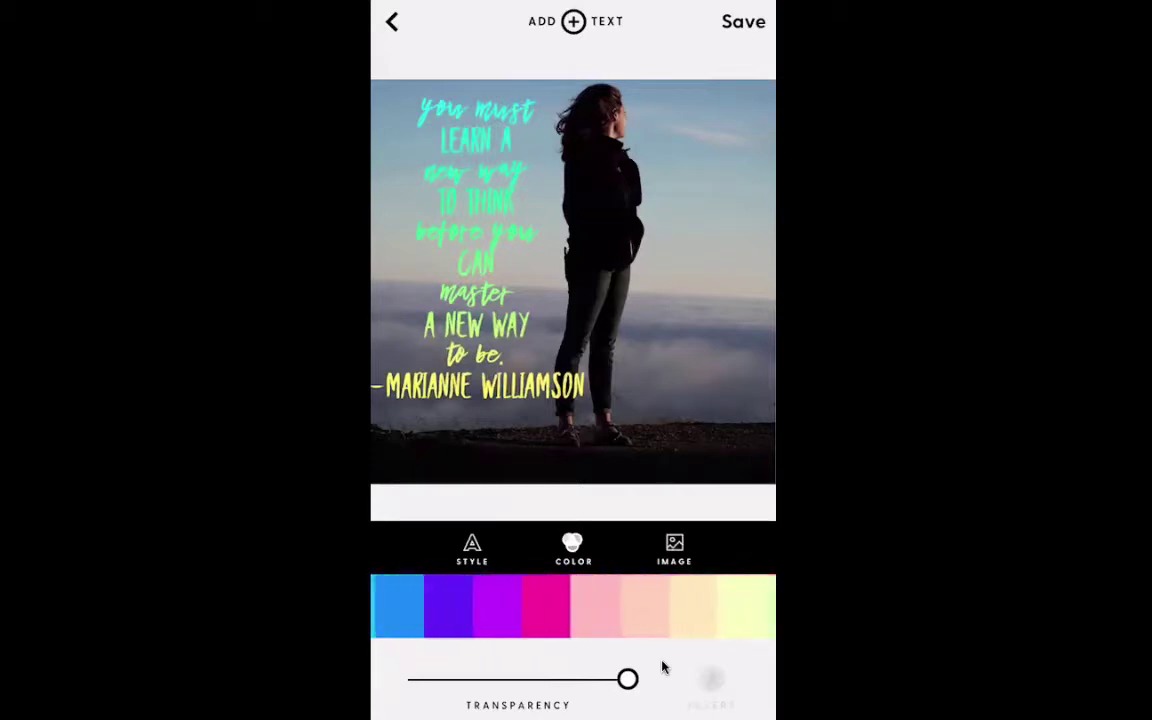
left_click(528, 605)
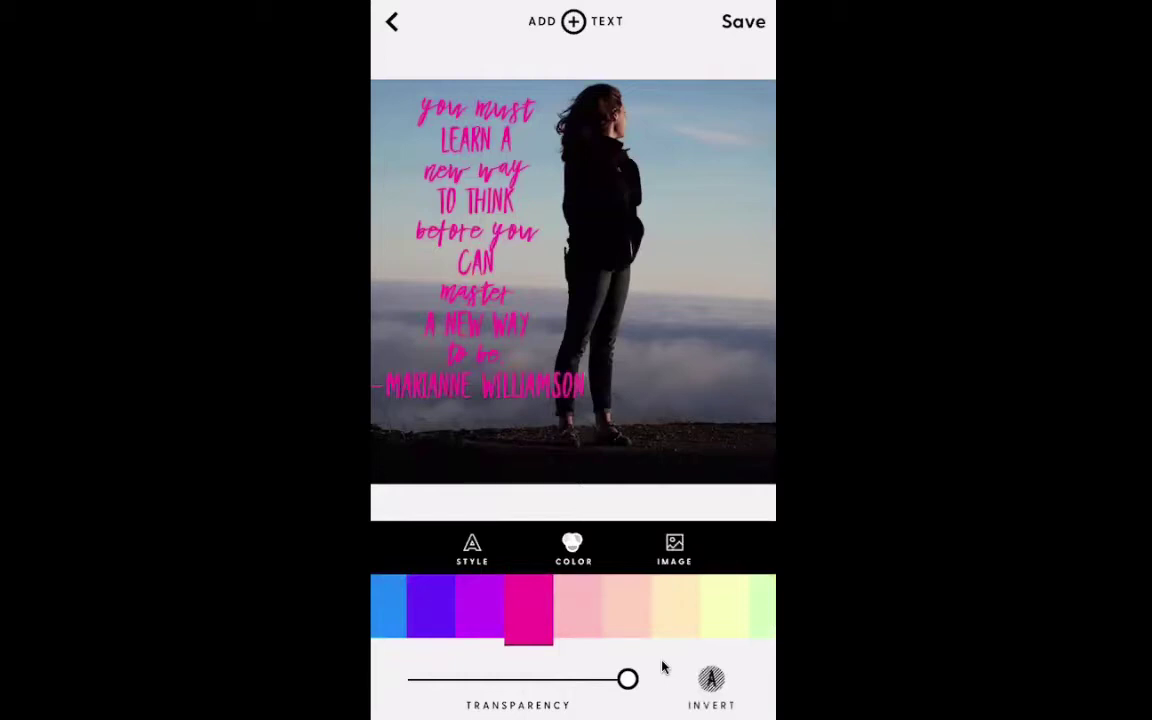
Step: Look through the remaining color swatches and set the quote's text color to solid white
scroll(573, 605, "right", 3)
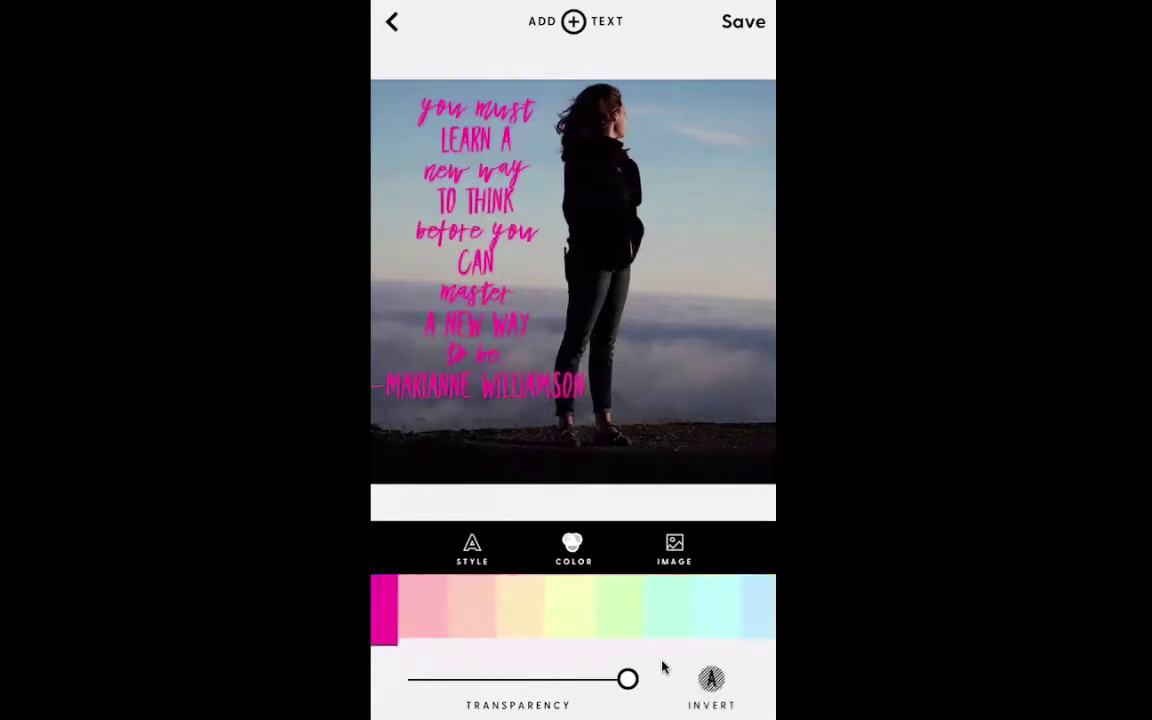
scroll(573, 605, "left", 3)
scroll(573, 605, "right", 10)
scroll(573, 605, "left", 3)
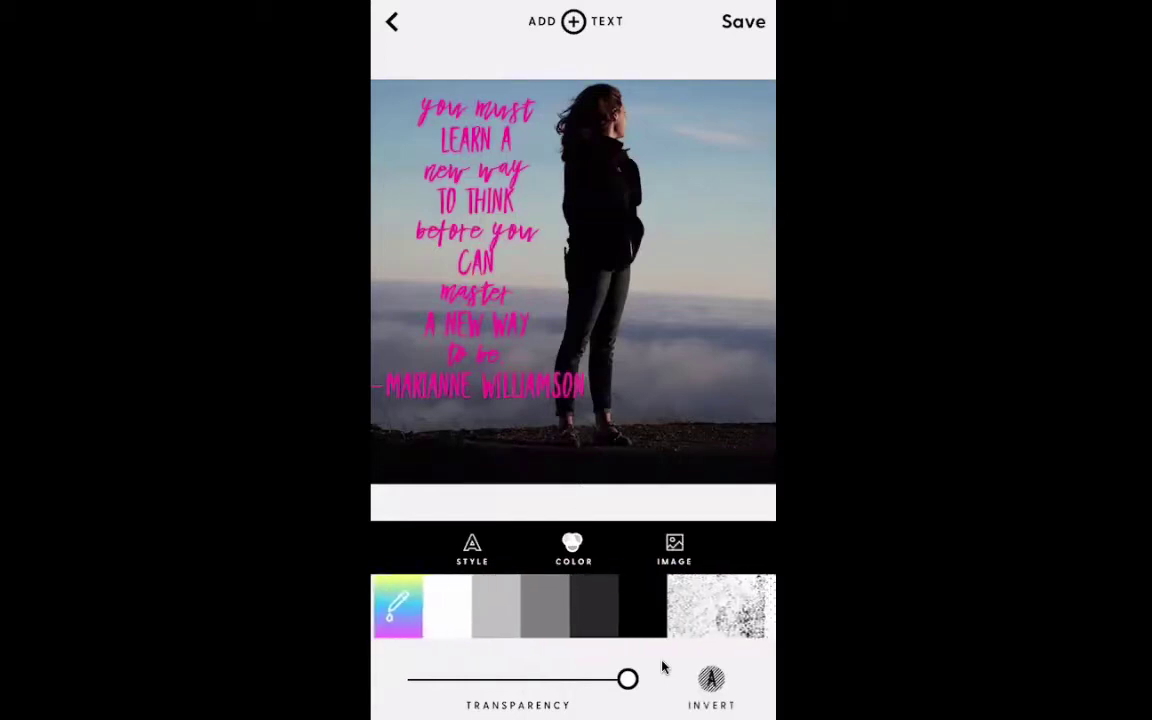
left_click(444, 605)
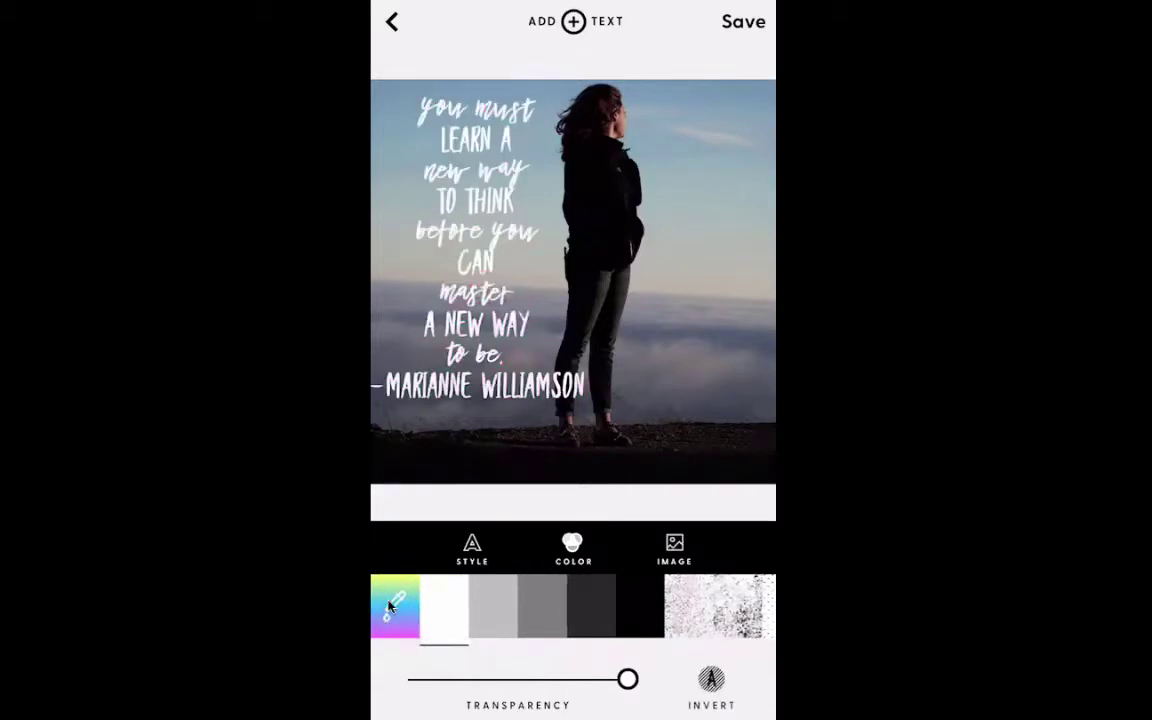